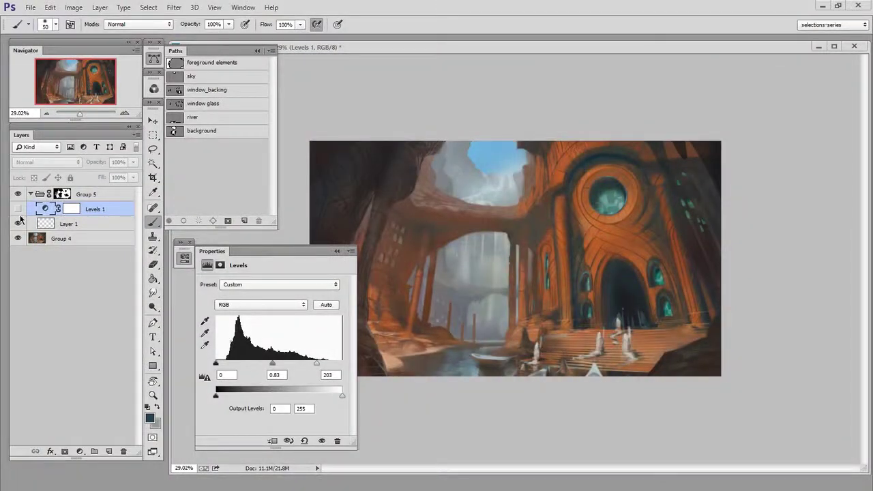
Show the Levels 1 adjustment layer and lower its white input level to 176
left_click(18, 208)
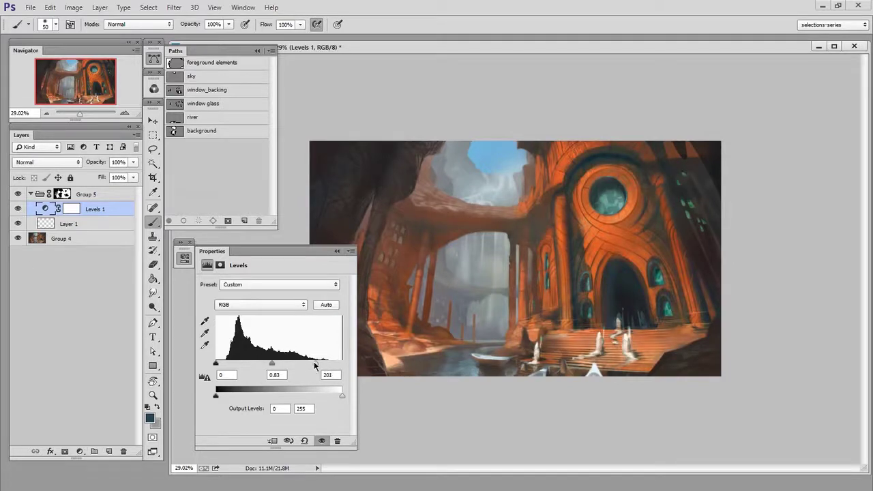
left_click_drag(314, 367, 304, 367)
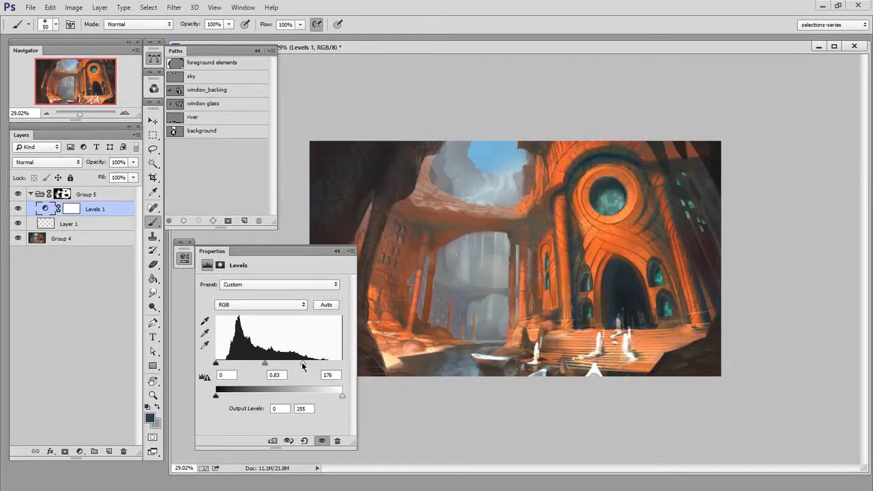
left_click(184, 257)
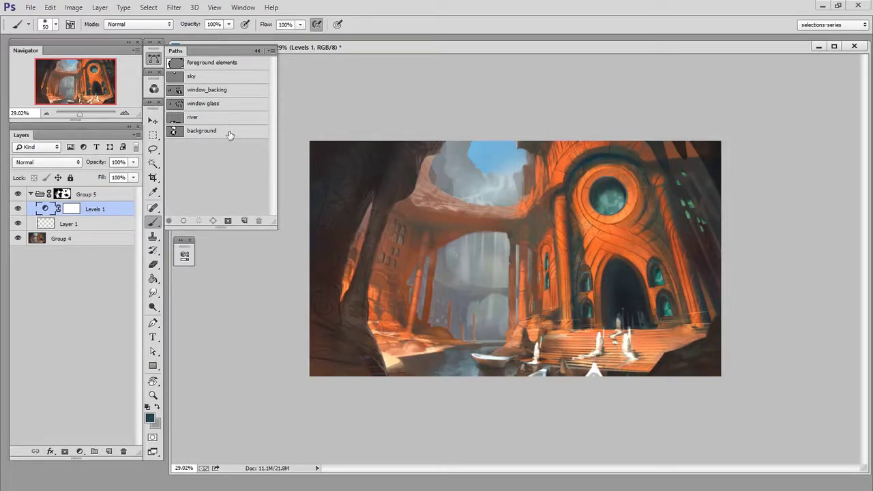
Add a new layer inside Group 5 and load the background path, followed by the foreground elements path, as a selection
key("ctrl+shift+alt+n")
left_click(173, 132)
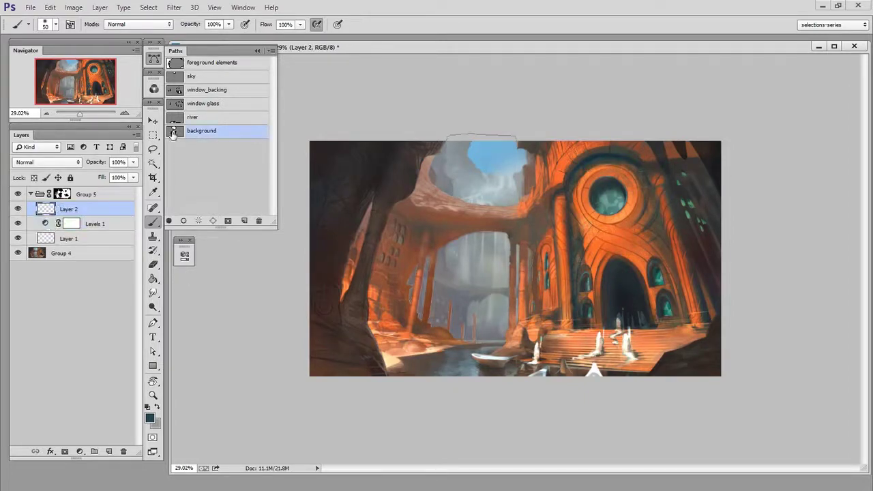
left_click(173, 133, "ctrl")
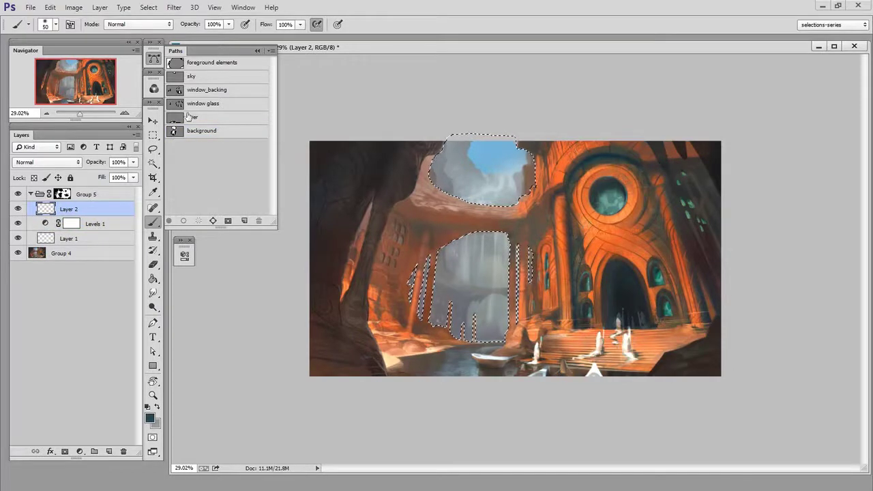
left_click(175, 63, "ctrl")
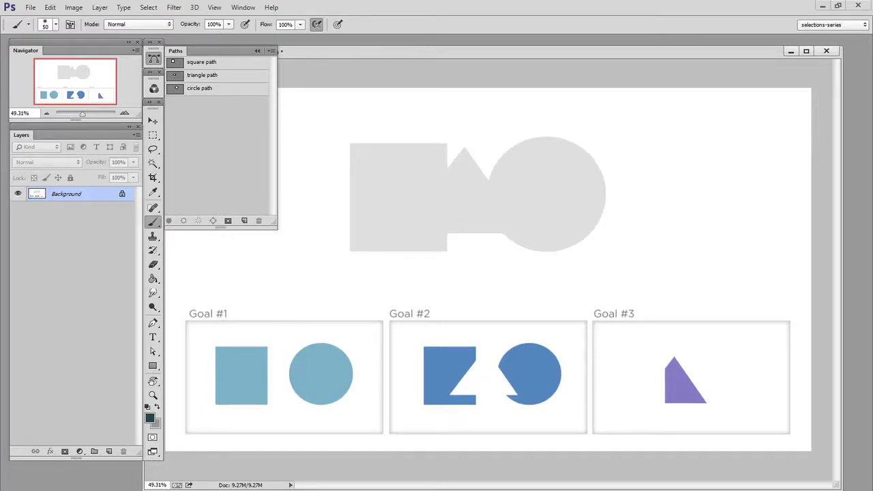
Add a new layer to the shapes document and load the square and circle paths as one combined selection
left_click(108, 452)
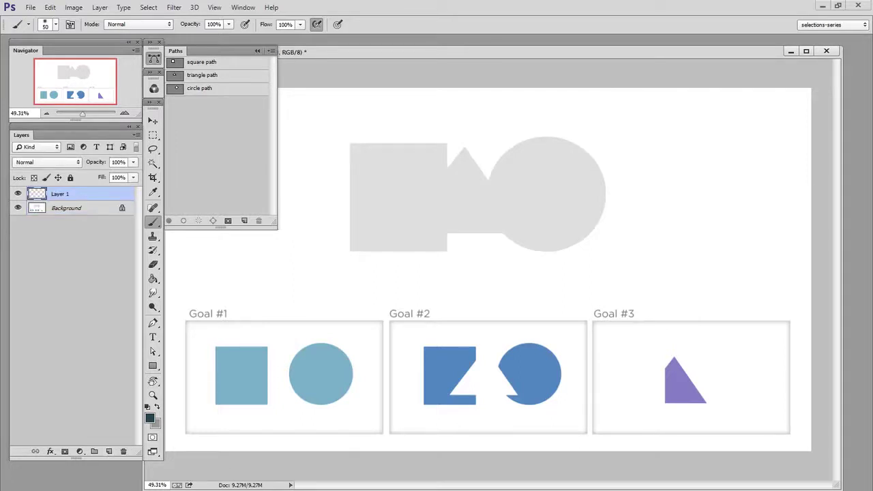
left_click(174, 63, "ctrl")
left_click(176, 90, "ctrl+shift")
Paint the selected square and circle with the teal sampled from Goal #1
left_click(335, 362, "alt")
left_click(373, 240)
left_click_drag(388, 240, 415, 240)
mouse_move(365, 140)
left_mouse_down()
mouse_move(325, 189)
mouse_move(482, 235)
mouse_move(545, 243)
mouse_move(352, 270)
left_mouse_up()
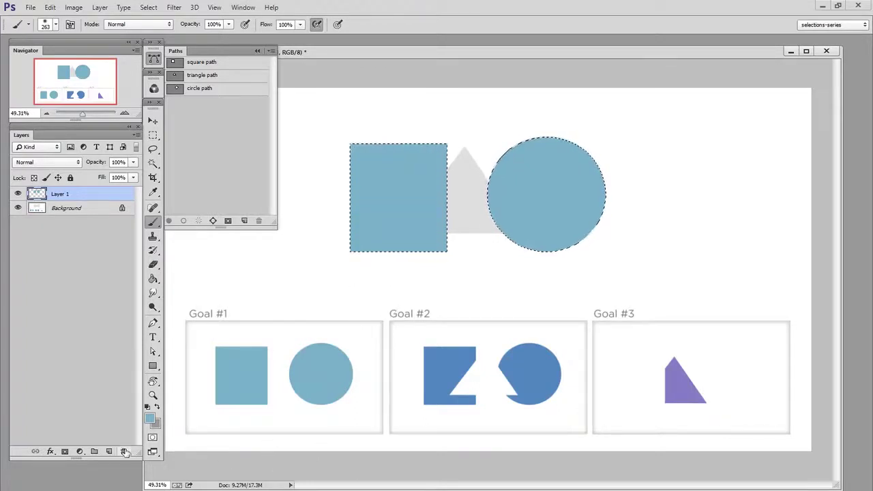
Undo the teal painting and clear the selection
key("ctrl+z")
left_click(153, 134)
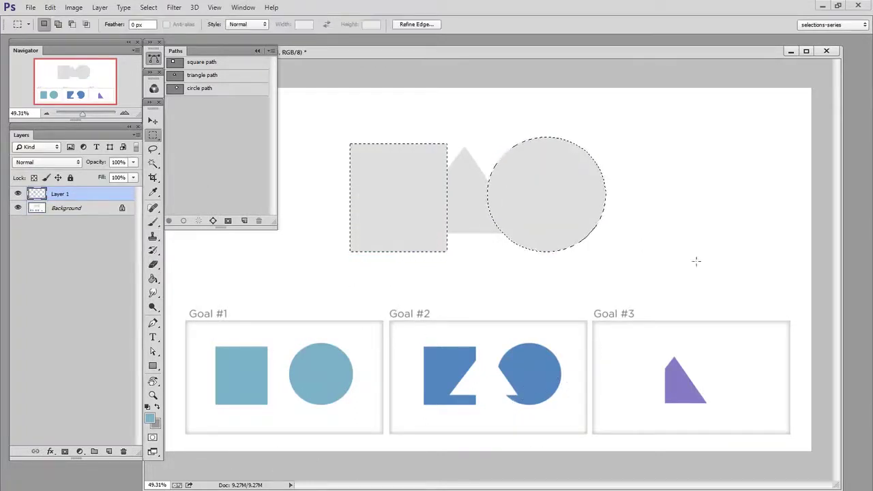
left_click(700, 271)
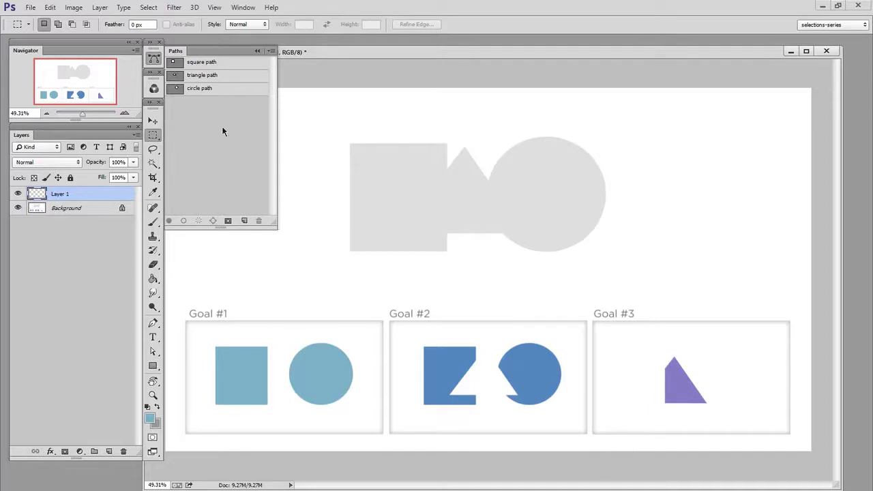
Select the square and circle paths with the triangle path subtracted, and paint the selection with Goal #2's blue
left_click(219, 80)
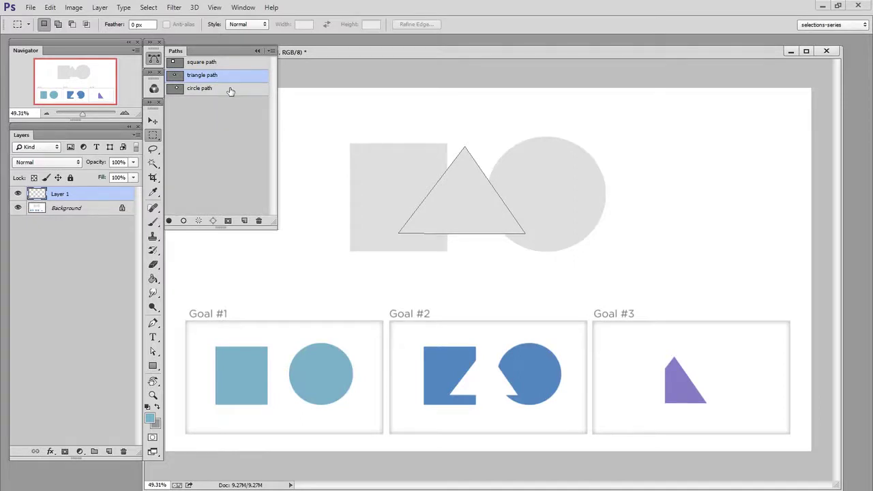
left_click(173, 63, "ctrl")
left_click(176, 89, "ctrl+shift")
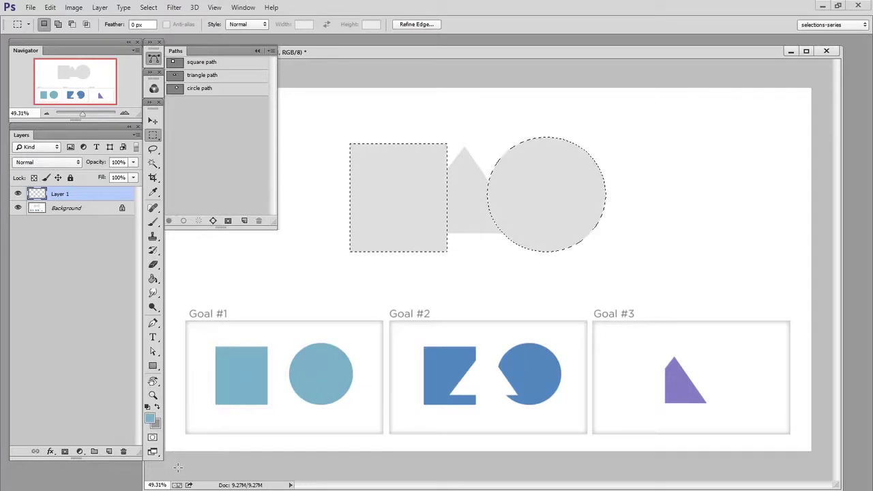
left_click(175, 76, "ctrl+shift")
key("b")
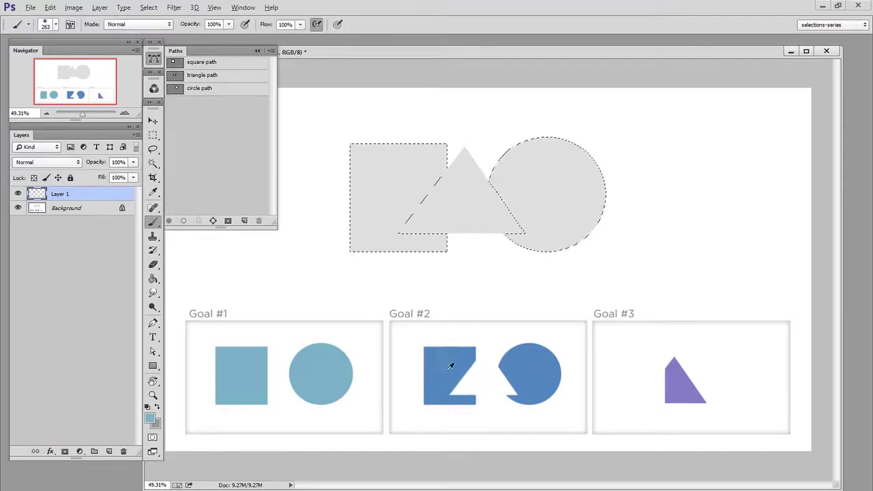
left_click(450, 367, "alt")
mouse_move(368, 160)
left_mouse_down()
mouse_move(455, 130)
mouse_move(635, 166)
mouse_move(589, 117)
left_mouse_up()
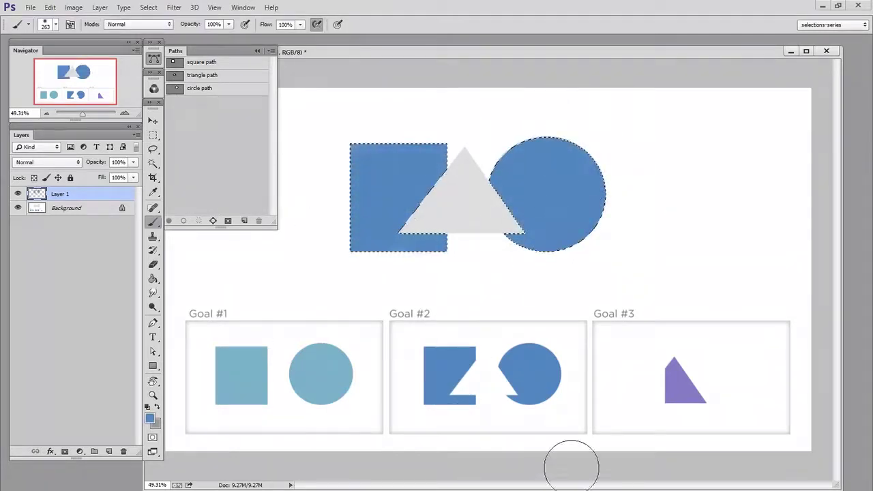
Delete the blue painting from the layer and deselect
key("Delete")
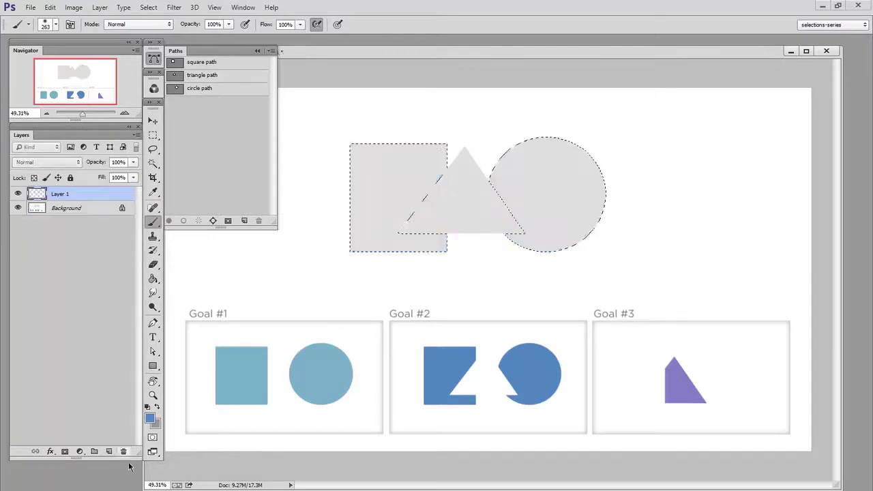
key("m")
key("ctrl+d")
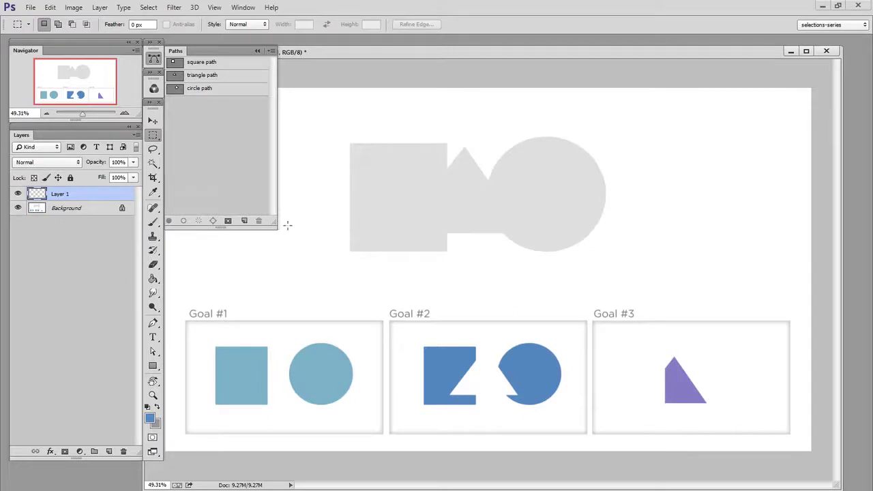
Load the triangle path minus the square path as a selection and paint it with Goal #3's purple
left_click(175, 75, "ctrl")
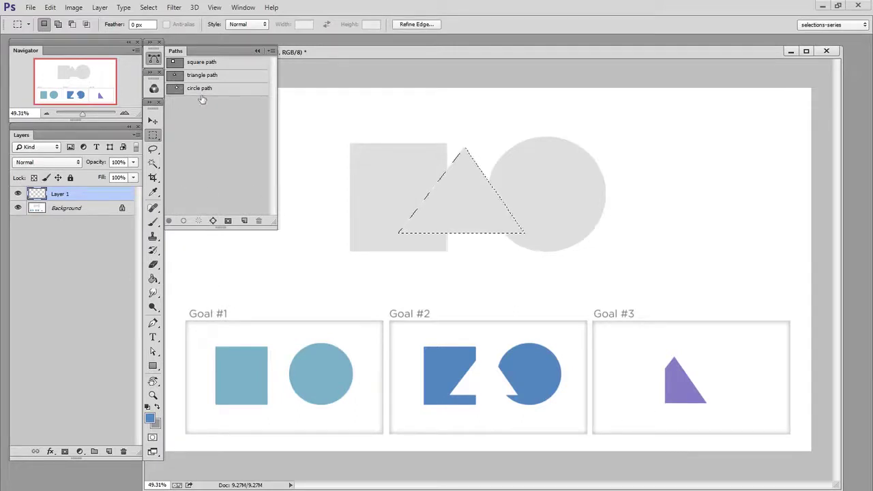
left_click(173, 63, "ctrl+alt")
key("b")
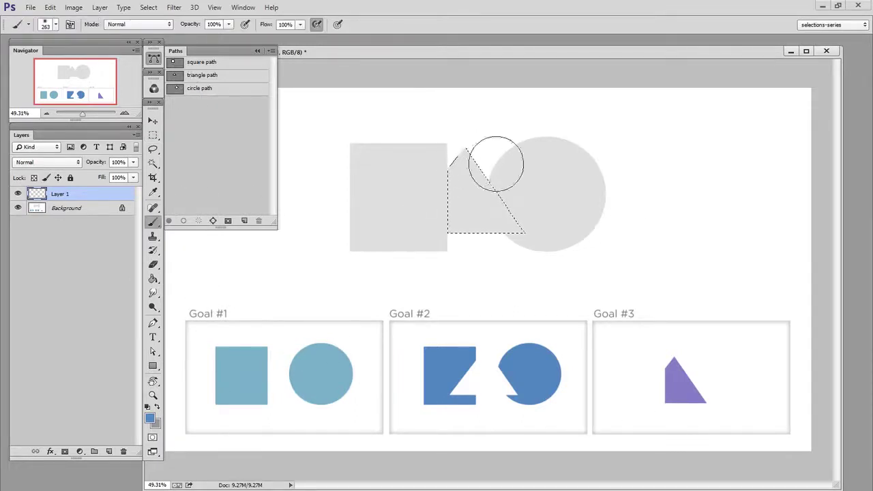
left_click(674, 367, "alt")
mouse_move(504, 133)
left_mouse_down()
mouse_move(495, 146)
mouse_move(491, 259)
left_mouse_up()
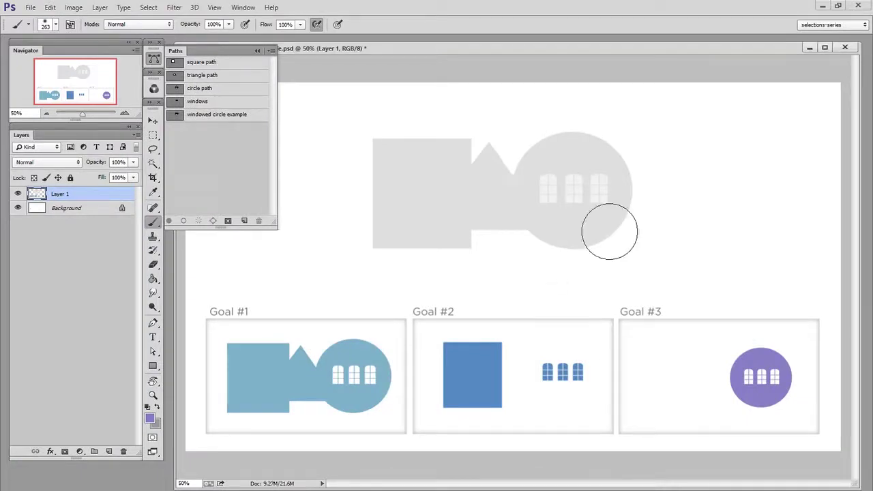
Inspect the saved windows path around the three arched windows in the circle
key("ctrl+space")
left_click_drag(593, 236, 653, 234)
mouse_move(550, 175)
left_mouse_down()
mouse_move(550, 217)
mouse_move(595, 338)
left_mouse_up()
key("ctrl+space")
left_click_drag(588, 309, 604, 307)
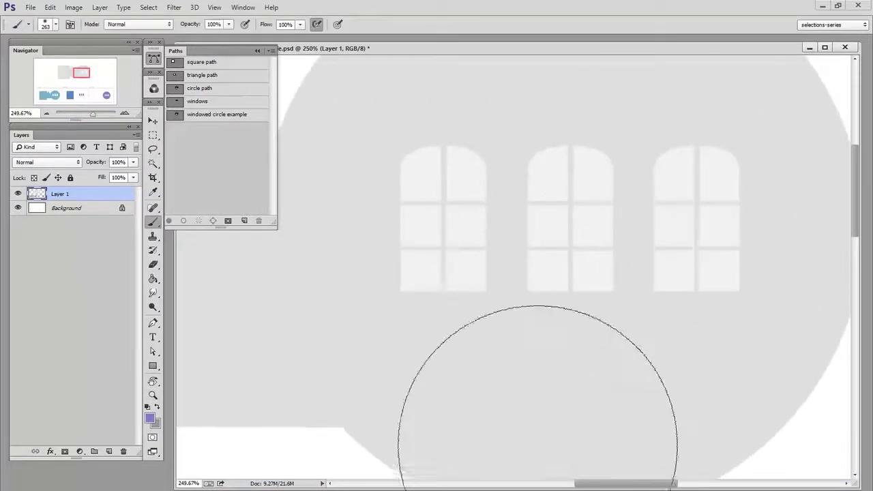
left_click(198, 102)
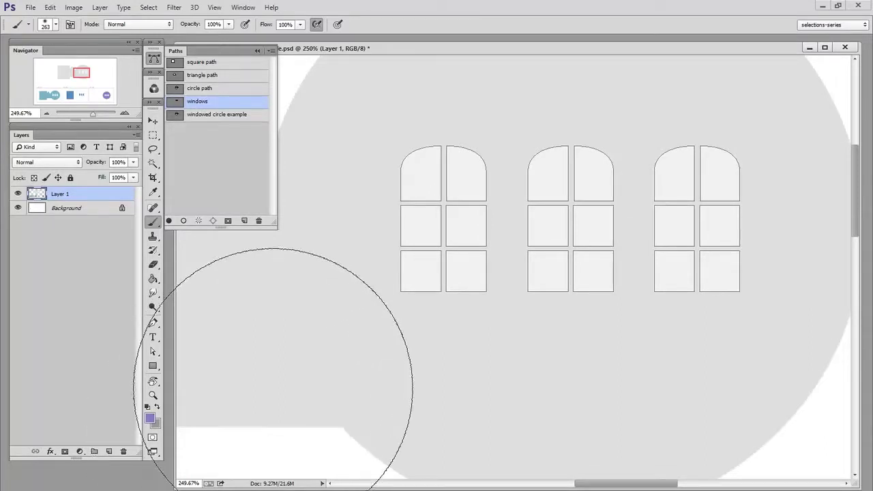
left_click(228, 148)
Create a new path and trace the bottom-left pane of the first window with the Pen tool as a closed four-point shape
left_click(244, 220)
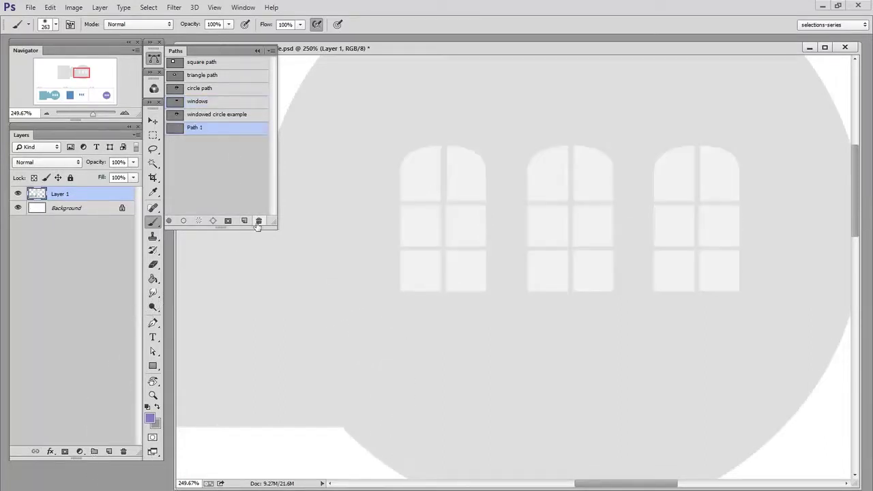
left_click(153, 323)
key("z")
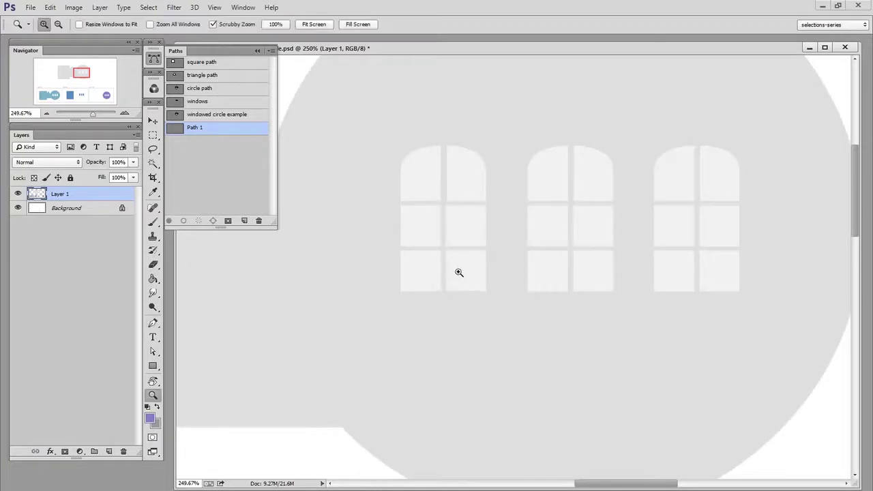
key("p")
left_click(399, 290)
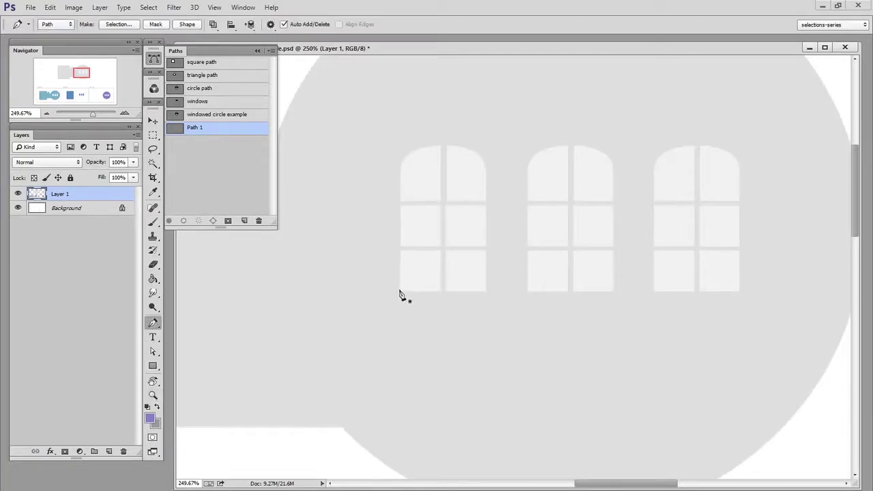
left_click(400, 251)
left_click(440, 251)
left_click(442, 291)
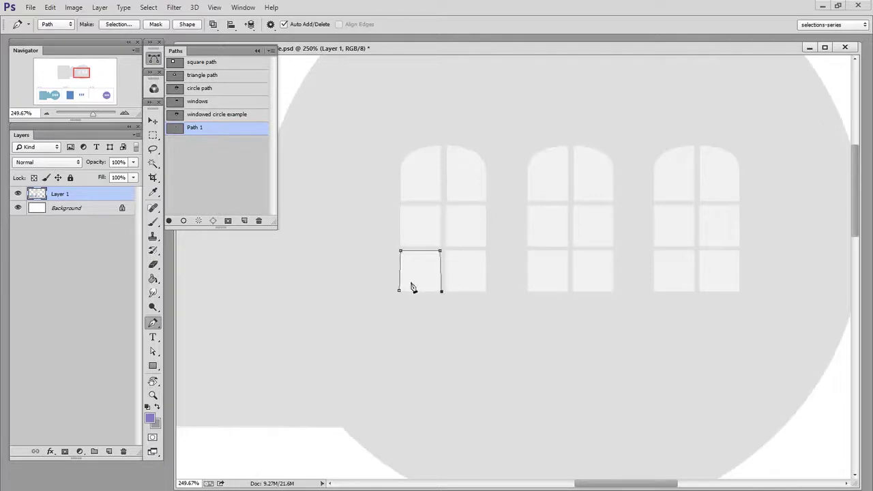
left_click(399, 292)
Adjust the traced pane's corner points so the path lines up squarely with the pane's edges
left_click_drag(477, 293, 534, 294)
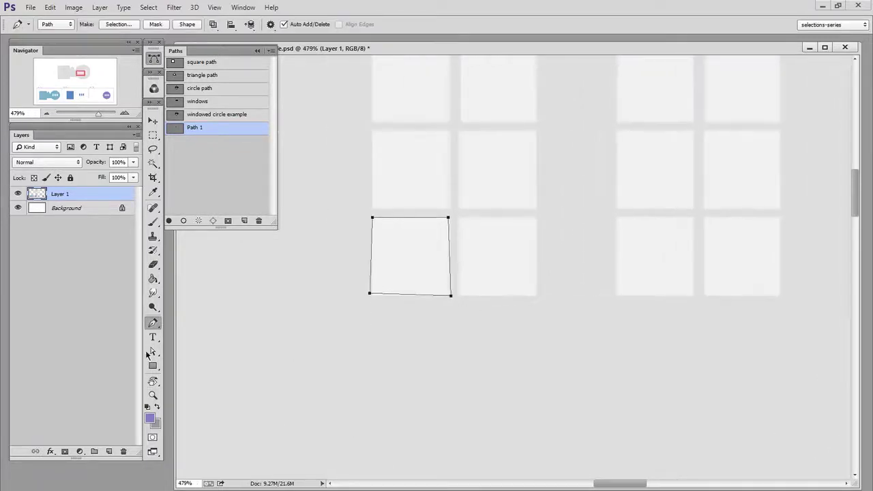
key("a")
left_click_drag(372, 297, 374, 297)
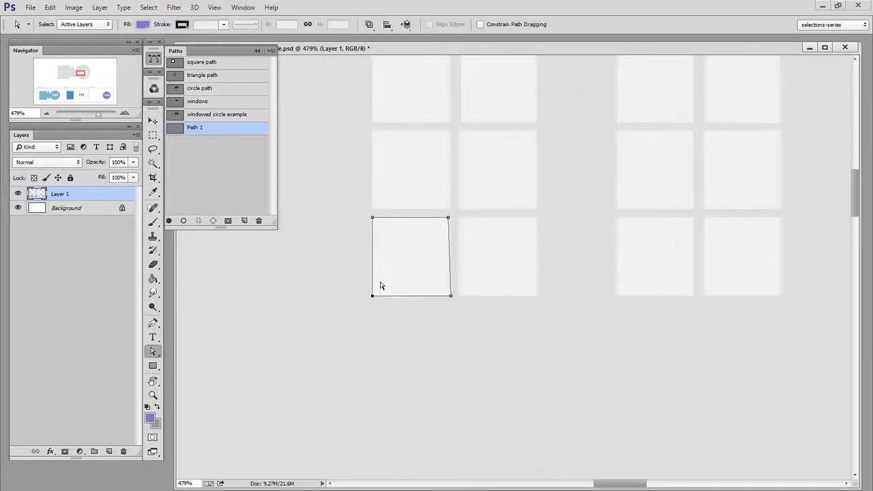
left_click_drag(448, 219, 451, 219)
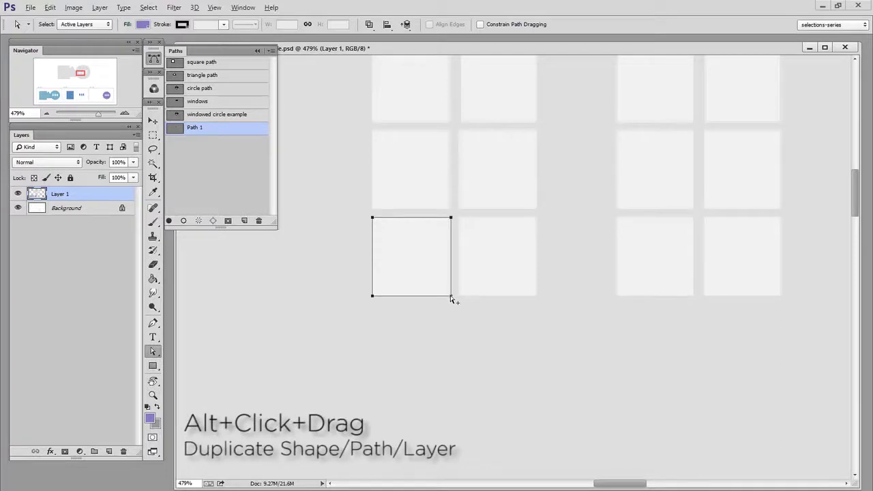
Duplicate the pane path onto the bottom-right pane, and copy that pair onto the first window's middle row
left_click_drag(453, 297, 561, 351)
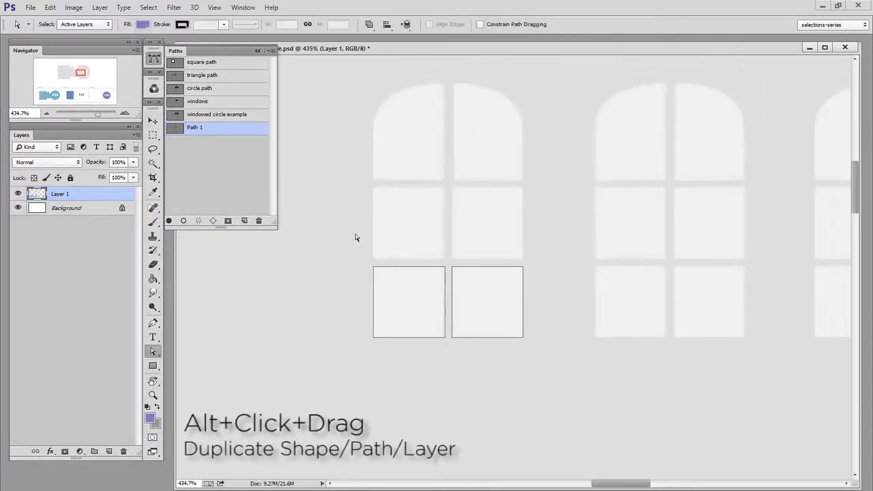
left_click_drag(350, 221, 522, 259)
scroll(548, 314, "up", 2)
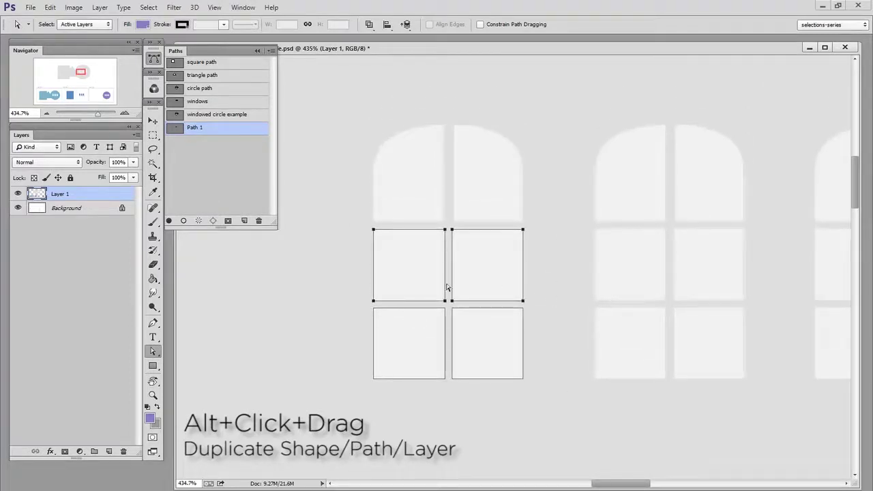
Trace the first window's upper-left arched pane with the Pen tool, curving the outer top corner and closing the shape
left_click(153, 322)
mouse_move(539, 205)
left_mouse_down()
mouse_move(549, 209)
mouse_move(557, 268)
left_mouse_up()
left_click(392, 271)
left_click(469, 272)
left_click(471, 164)
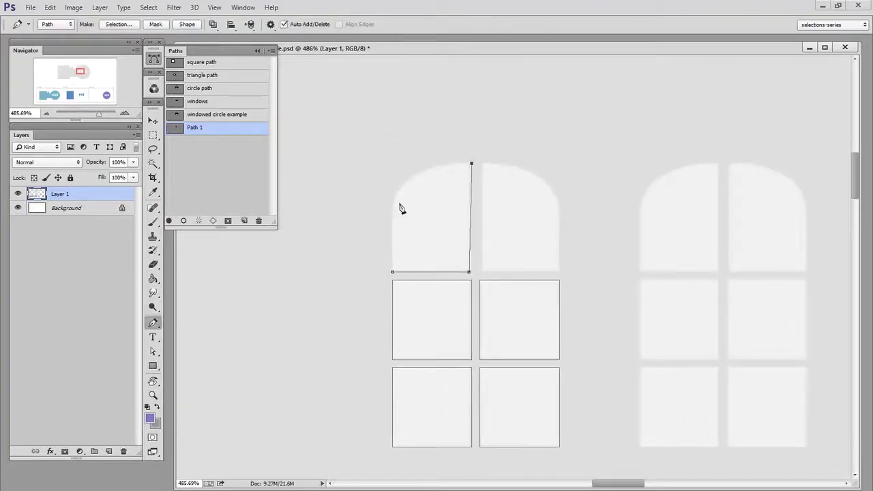
left_click_drag(392, 212, 392, 261)
left_click(392, 272)
Trace the first window's upper-right arched pane as a closed shape with a curved outer top corner
left_click(482, 270)
left_click(480, 164)
left_click_drag(559, 216, 559, 269)
left_click(556, 272)
left_click(483, 270)
Straighten both arched panes by moving their lower corner points onto the pane corners, and deselect the path
left_click(153, 351)
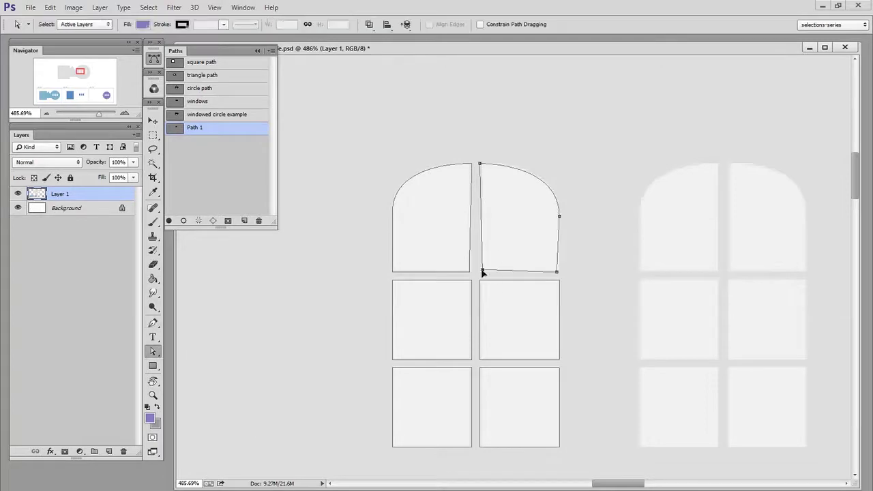
left_click_drag(482, 270, 479, 272)
left_click_drag(557, 271, 559, 272)
left_click_drag(470, 271, 472, 271)
left_click(598, 396)
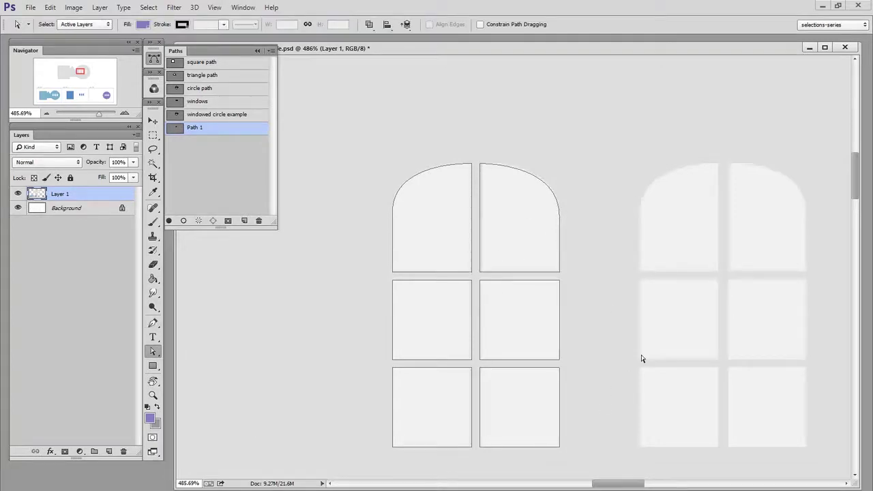
Select all six pane shapes of the first window and duplicate them onto the second and third windows
key("ctrl+space")
left_click_drag(663, 342, 542, 273)
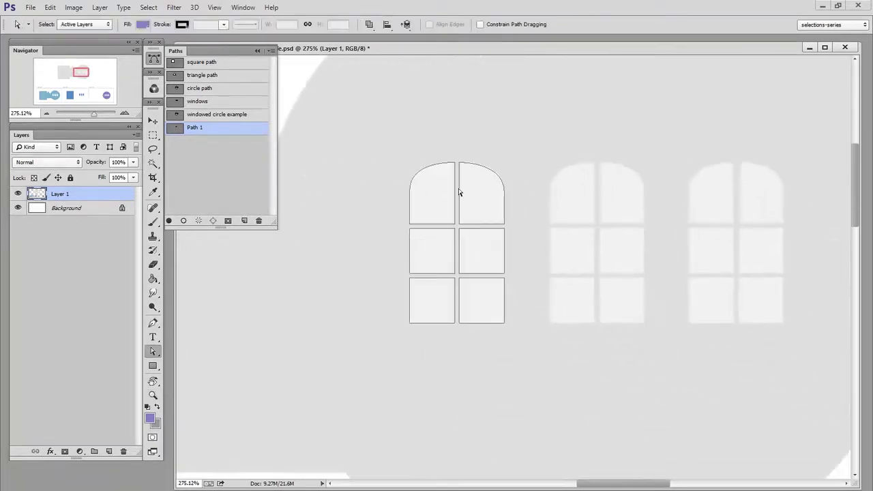
left_click_drag(380, 131, 526, 358)
left_click_drag(506, 326, 643, 320)
key("space")
left_click_drag(651, 360, 561, 384)
left_click_drag(552, 343, 695, 339)
left_click(731, 352)
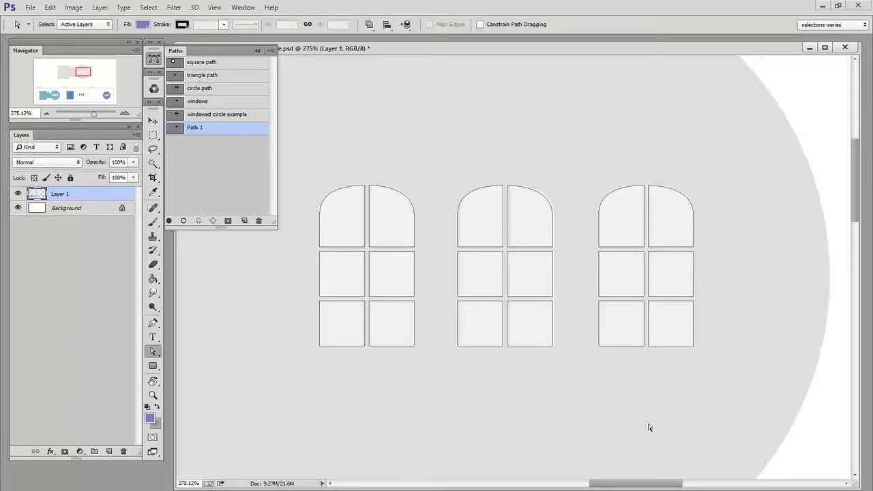
Load Path 1 with the three arched windows as a selection, and clear the selection
key("z")
left_click_drag(714, 347, 669, 382)
key("a")
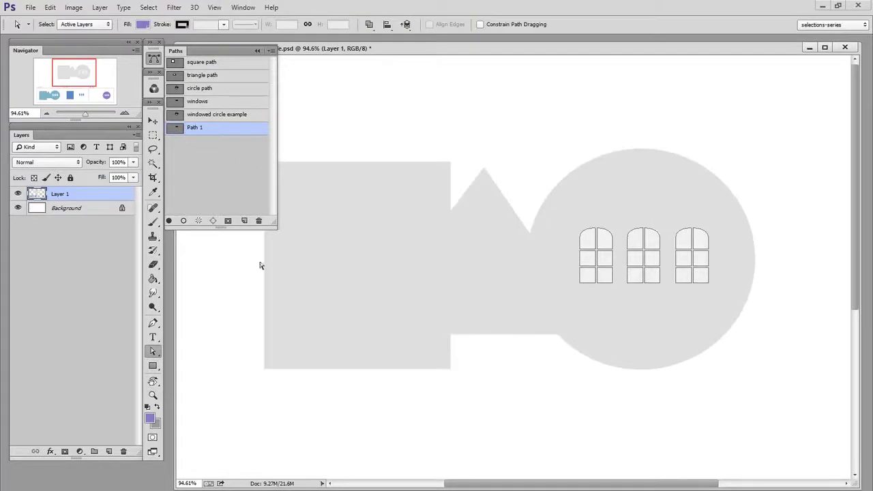
left_click(175, 131, "ctrl")
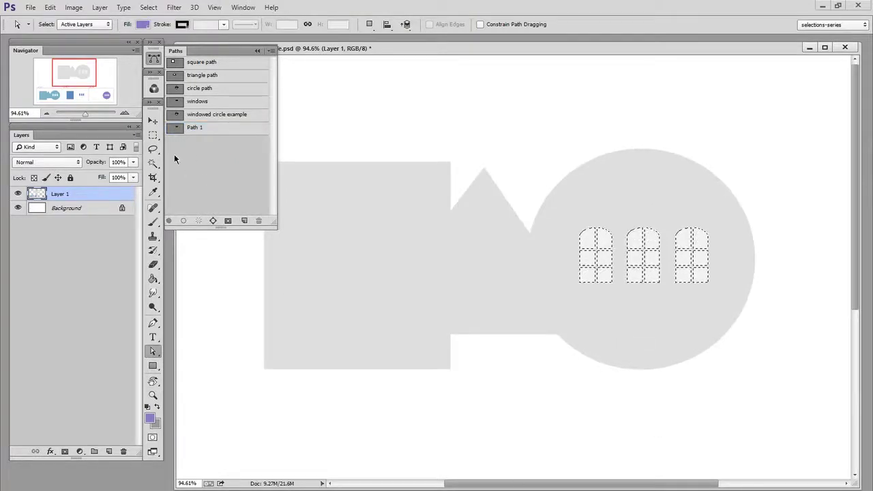
left_click(154, 136)
left_click(352, 244)
key("z")
left_click_drag(721, 341, 697, 344)
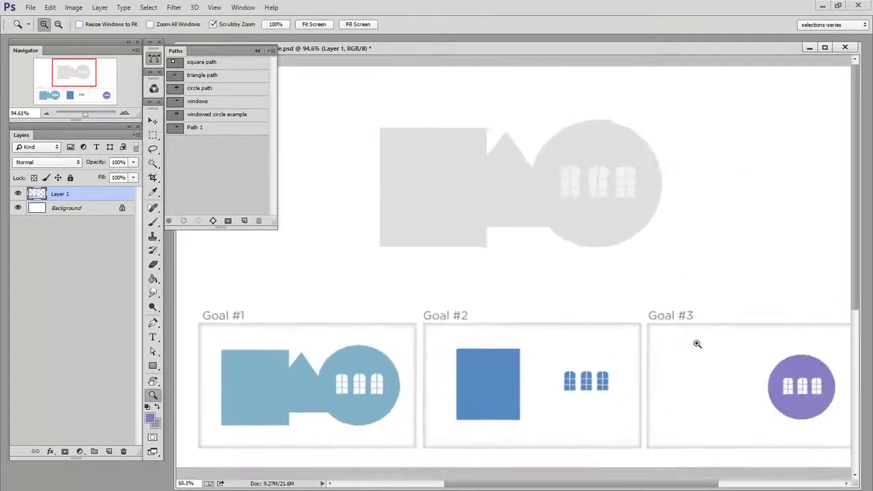
key("m")
key("ctrl+0")
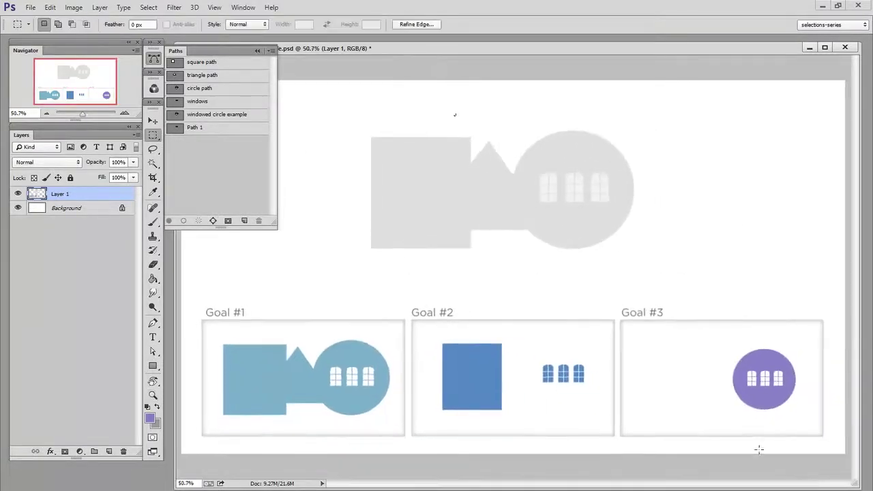
left_click(776, 266)
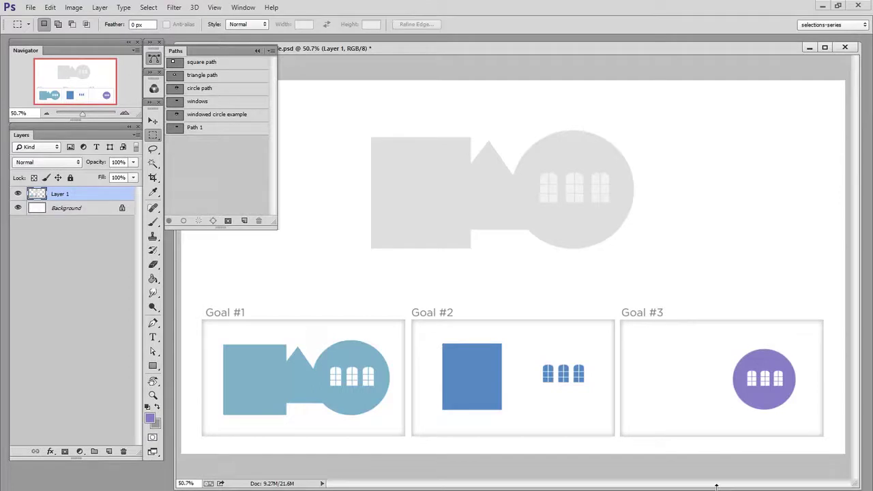
Load the square path as a selection, add the triangle and circle paths, subtract the windows path, and create a new layer
key("a")
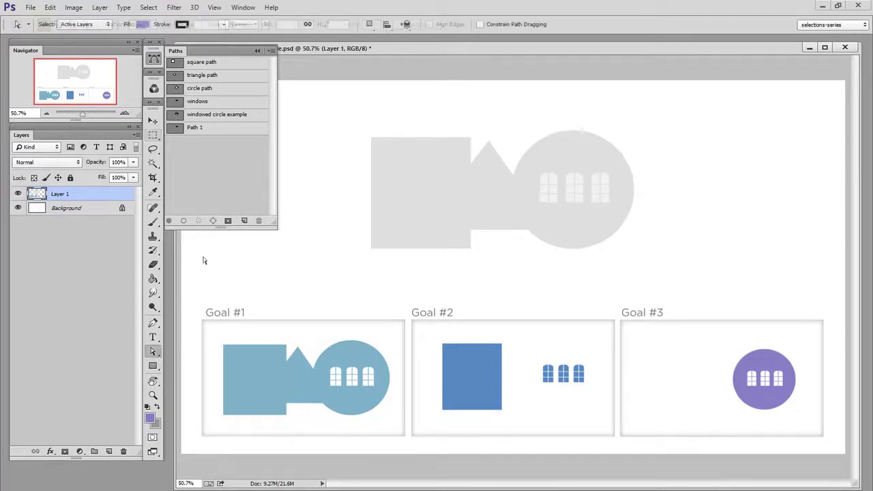
left_click(173, 63, "ctrl")
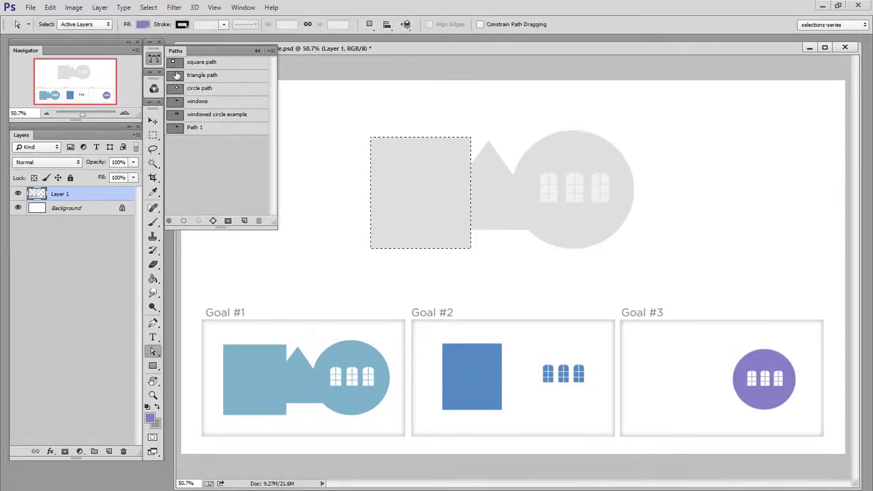
left_click(174, 75, "ctrl+shift")
left_click(175, 88, "ctrl+shift")
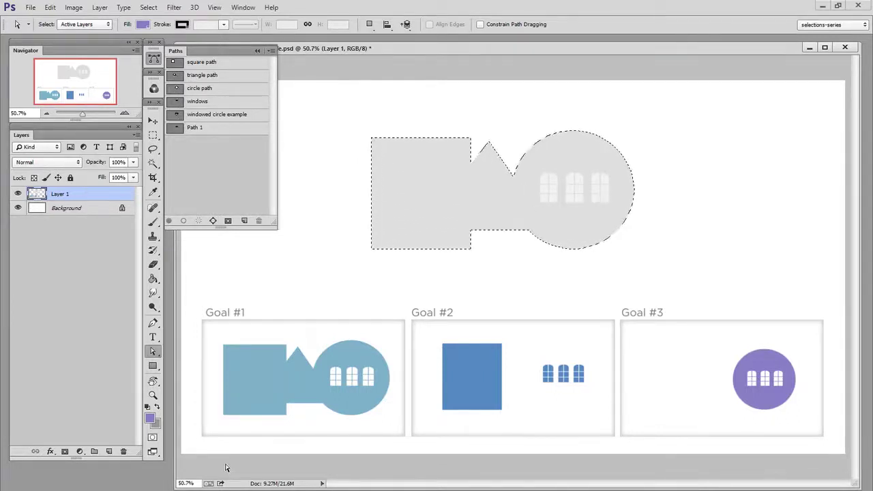
left_click(176, 102, "ctrl+alt")
key("ctrl+alt+shift+n")
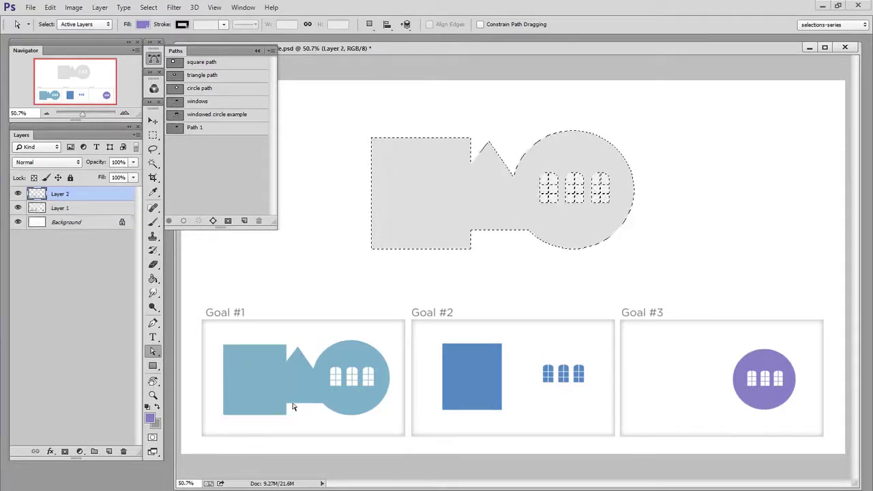
Sample the teal from Goal #1 and paint the whole selected building shape with a 378 px brush
key("b")
mouse_move(485, 313)
left_mouse_down()
mouse_move(495, 321)
mouse_move(486, 319)
left_mouse_up()
left_click(292, 358, "alt")
mouse_move(402, 191)
left_mouse_down()
mouse_move(644, 166)
mouse_move(386, 156)
left_mouse_up()
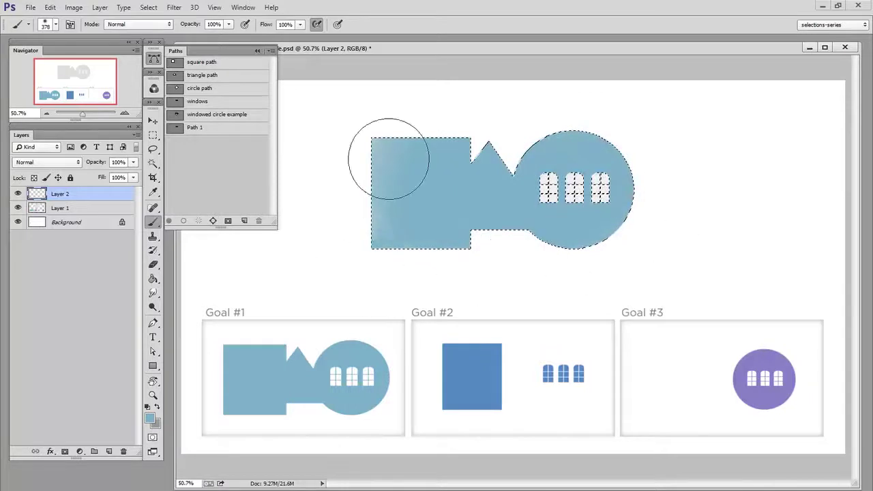
key("m")
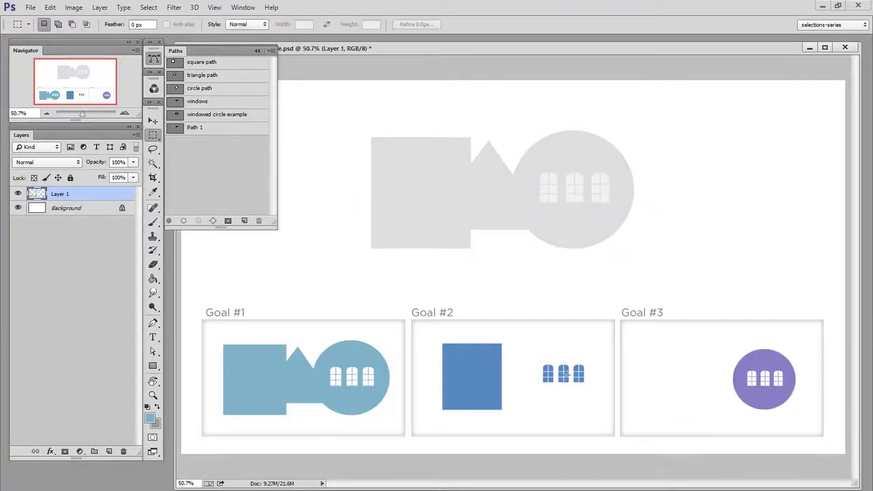
On a new layer, select the square path plus the windows path and paint the selection in the Goal #2 blue
key("ctrl+shift+alt+n")
left_click(172, 62, "ctrl")
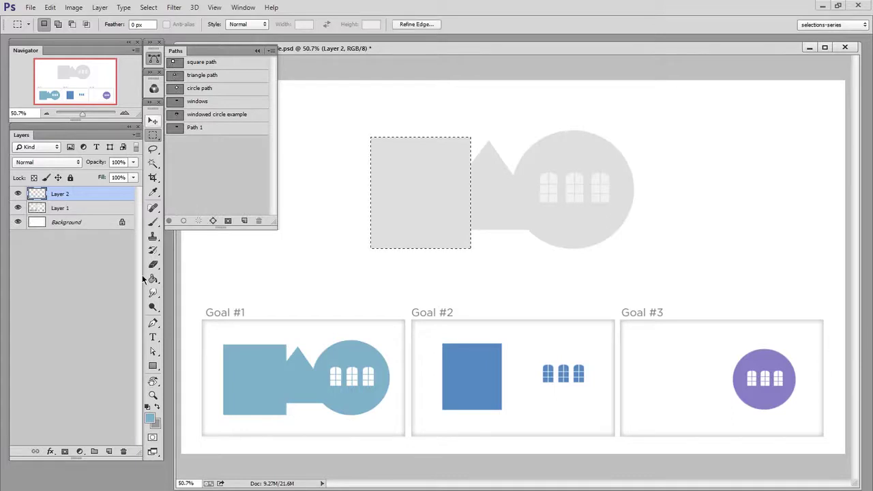
left_click(176, 101, "ctrl+shift")
key("b")
mouse_move(574, 187)
left_mouse_down()
mouse_move(559, 214)
mouse_move(419, 117)
mouse_move(382, 240)
left_mouse_up()
Clear the selection and delete the layer with the blue square and windows
key("m")
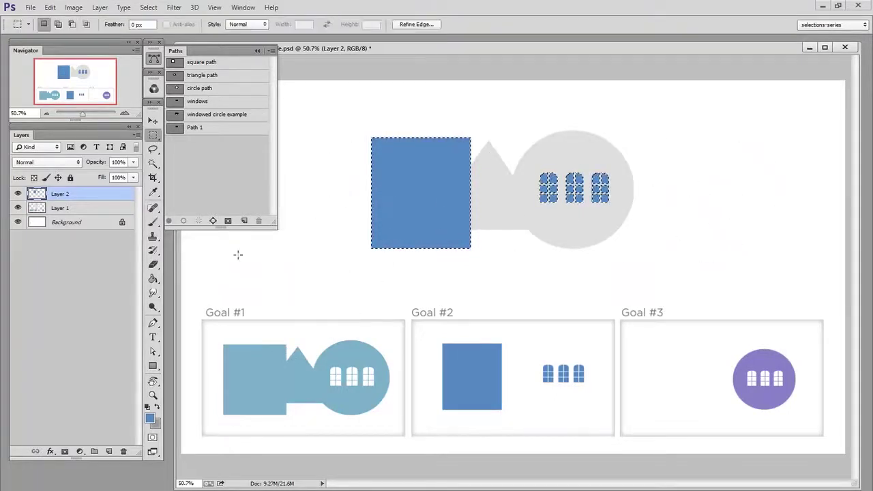
key("ctrl+d")
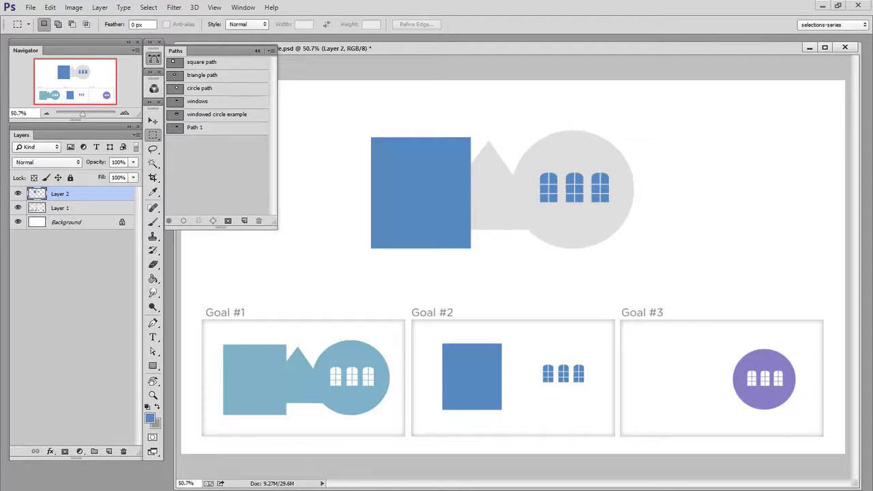
left_click_drag(37, 196, 123, 452)
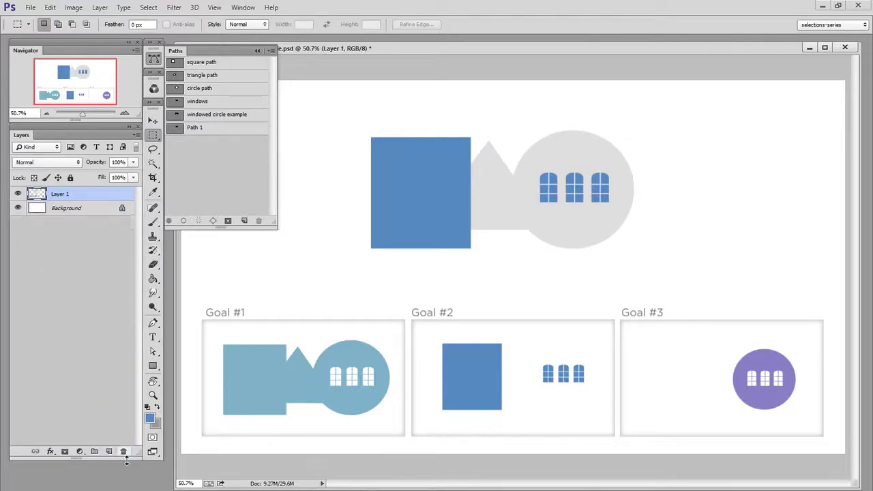
Load the circle path as a selection, subtract the windows path from it, and create a new layer
left_click(177, 88, "ctrl")
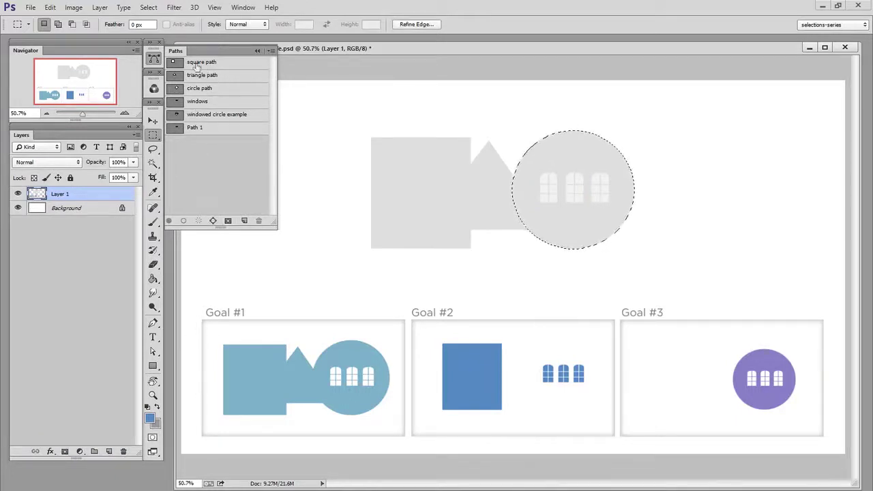
left_click(177, 102, "ctrl+alt")
key("ctrl+shift+alt+n")
Paint the selected circle around the windows with the purple sampled from Goal #3, and clear the selection
key("b")
left_click(752, 357, "alt")
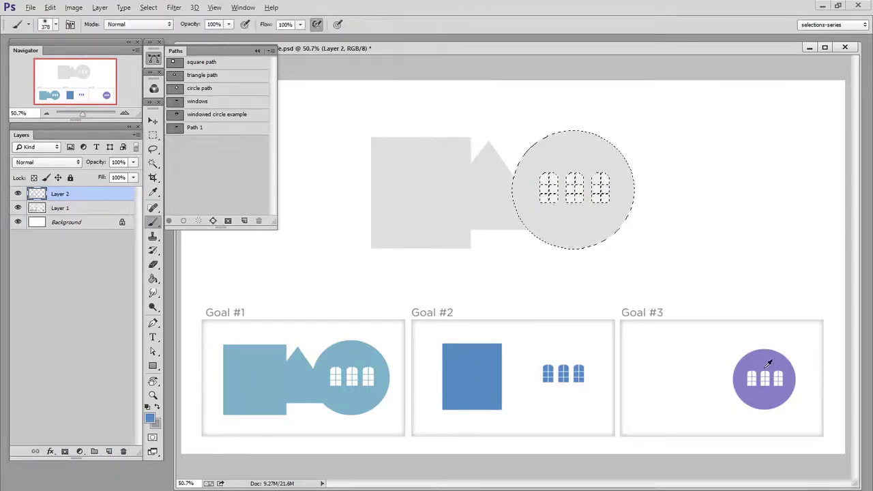
mouse_move(580, 157)
left_mouse_down()
mouse_move(534, 212)
mouse_move(572, 219)
left_mouse_up()
key("m")
key("ctrl+d")
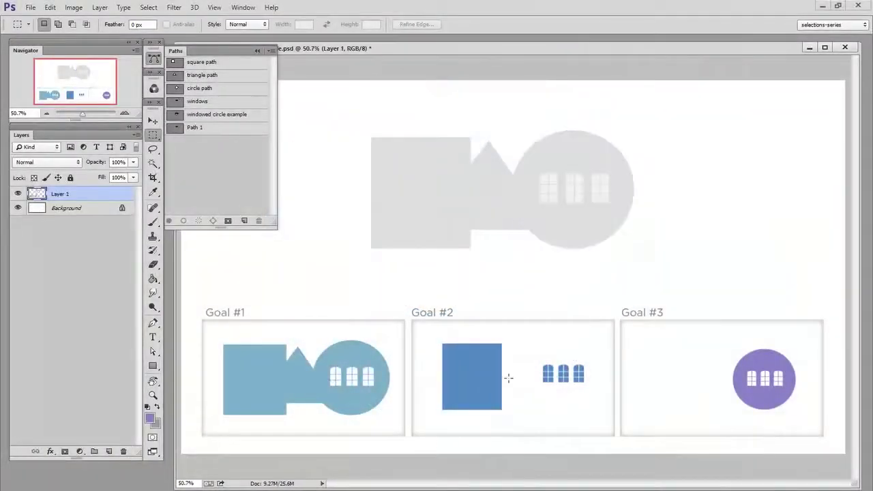
Display the windowed circle example path close up and load it as a selection
left_click(228, 119)
key("ctrl+space")
left_click_drag(508, 250, 589, 245)
left_click_drag(688, 190, 597, 334)
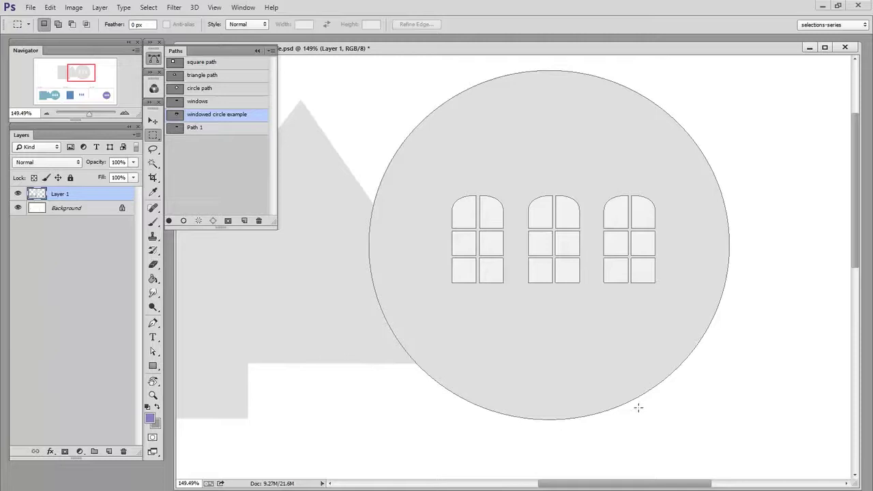
left_click(176, 117, "ctrl")
key("ctrl+space")
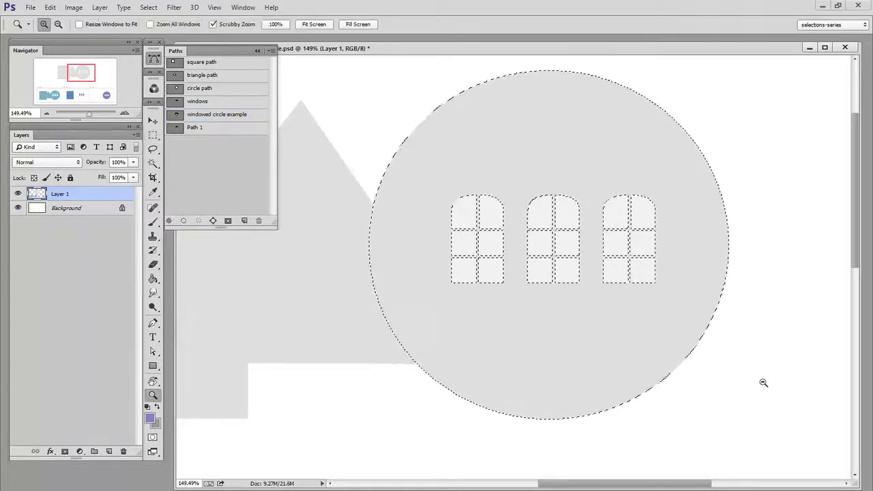
left_click_drag(763, 383, 723, 406)
key("ctrl+space")
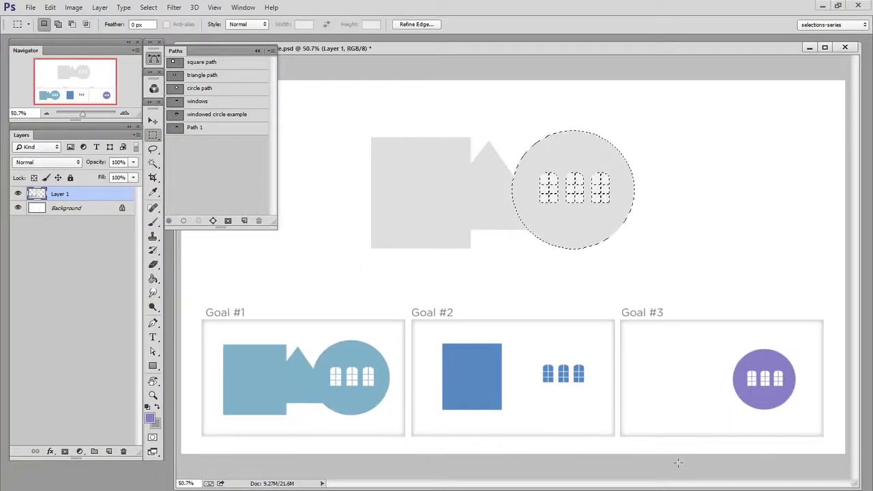
Paint the windowed circle selection purple on a new layer with a 524 px brush, and clear the selection
key("ctrl+shift+alt+n")
key("b")
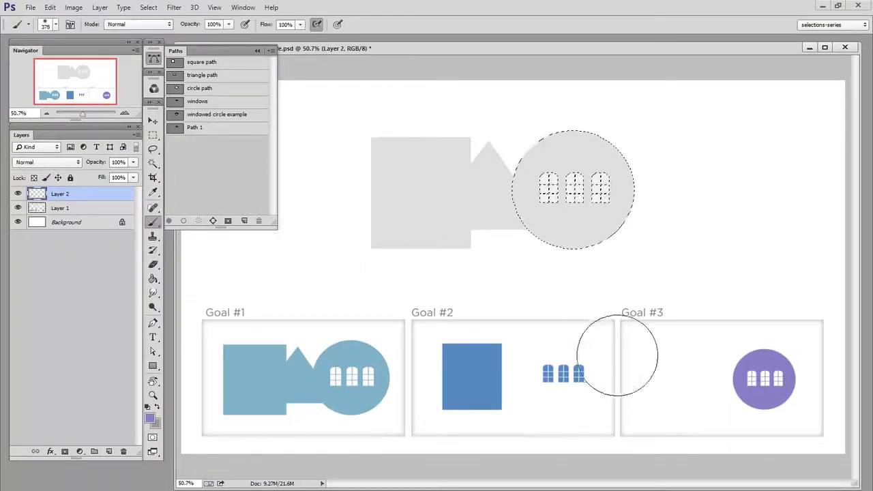
key("bracketright")
key("bracketright")
key("bracketright")
left_click_drag(538, 172, 648, 230)
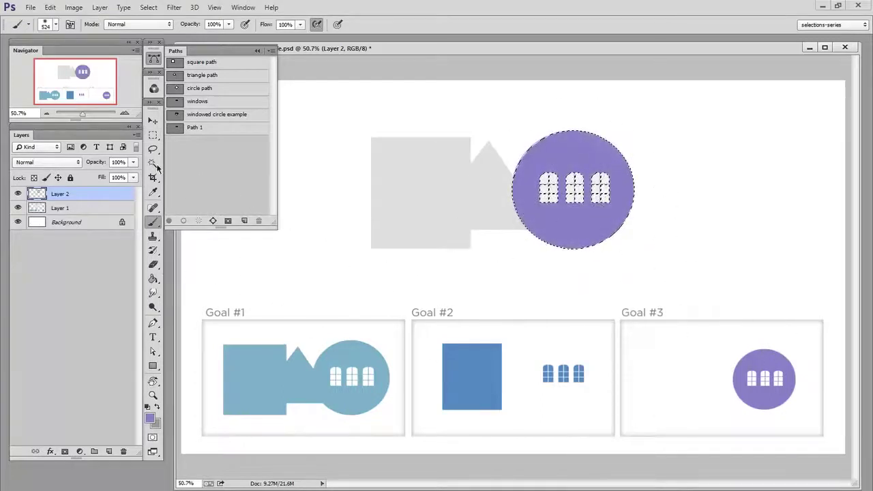
key("m")
key("ctrl+d")
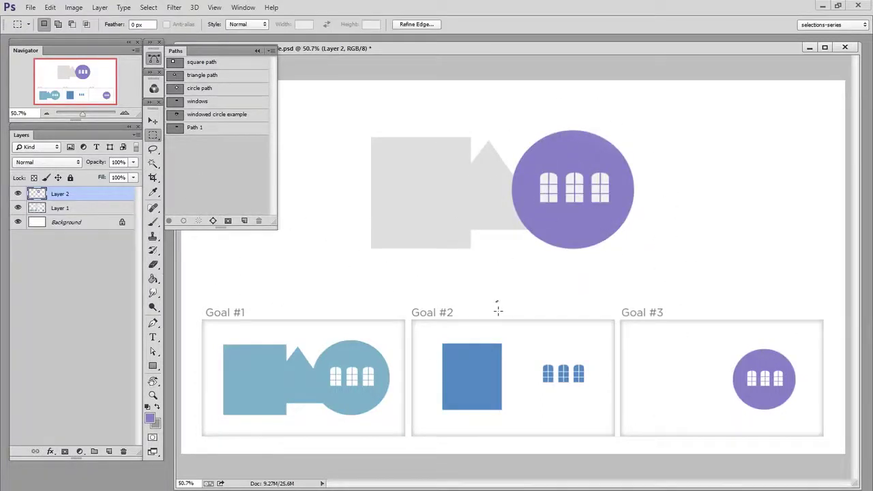
Compare the windowed circle example path with a circle path selection minus the windows path, and clear the selection
left_click(217, 116)
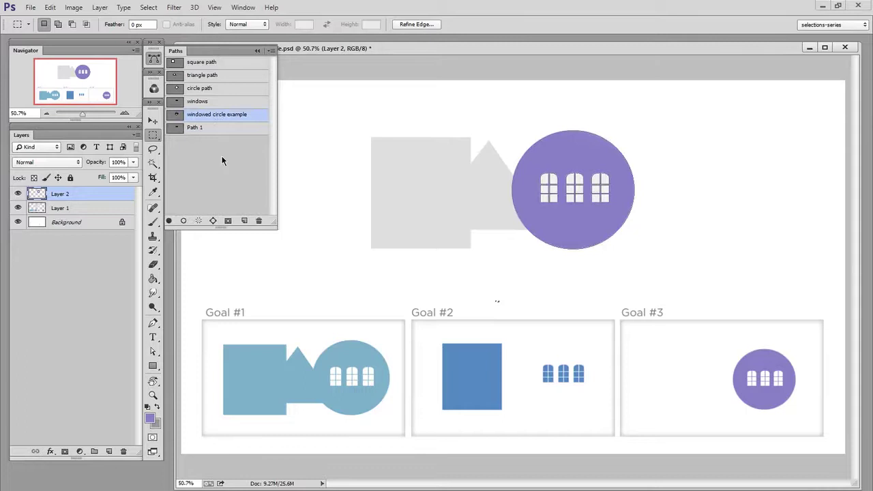
left_click(337, 302)
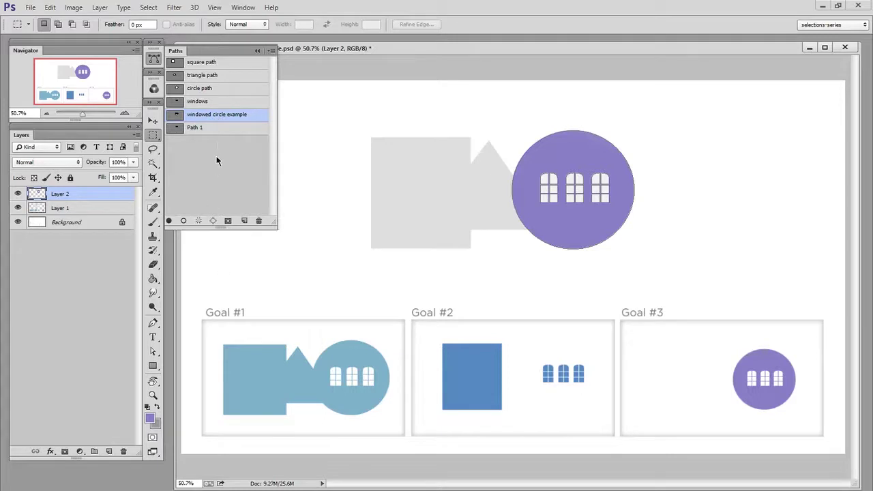
left_click(176, 115, "ctrl")
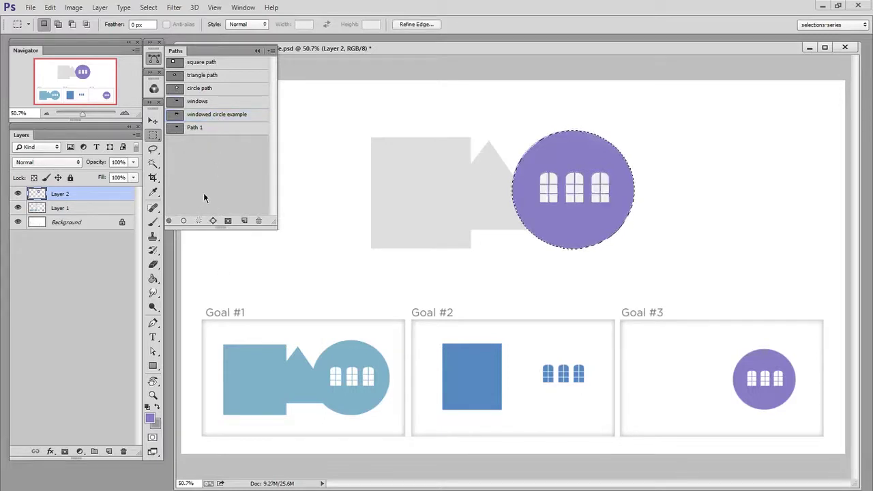
left_click(176, 103, "ctrl+alt")
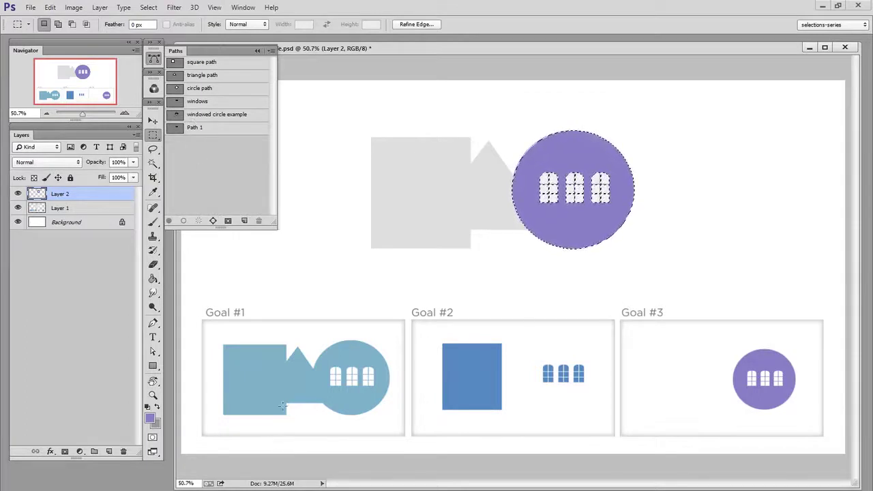
key("ctrl+d")
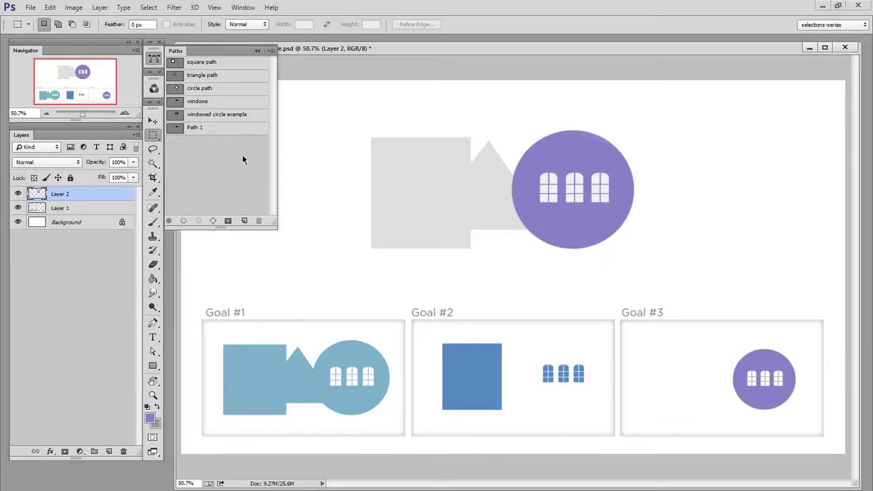
Display the windowed circle example path and delete the layer with the purple circle
left_click(221, 115)
left_click_drag(622, 261, 643, 253)
left_click_drag(436, 259, 458, 343)
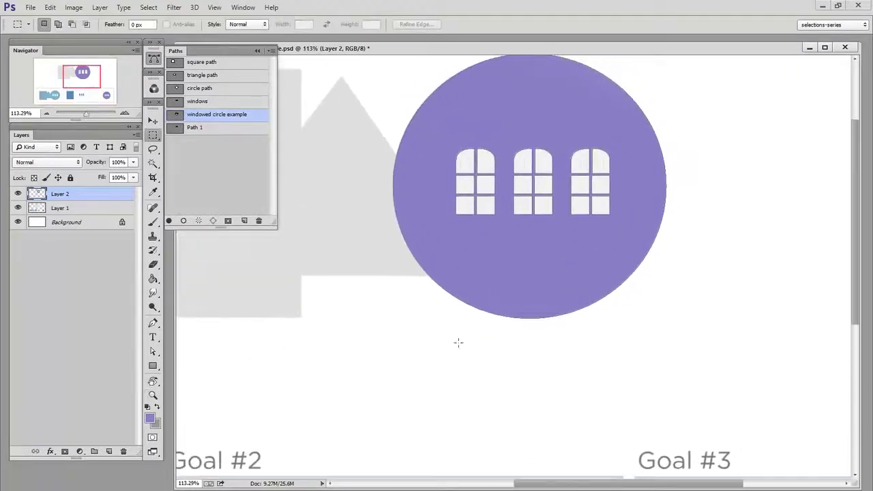
left_click(124, 451)
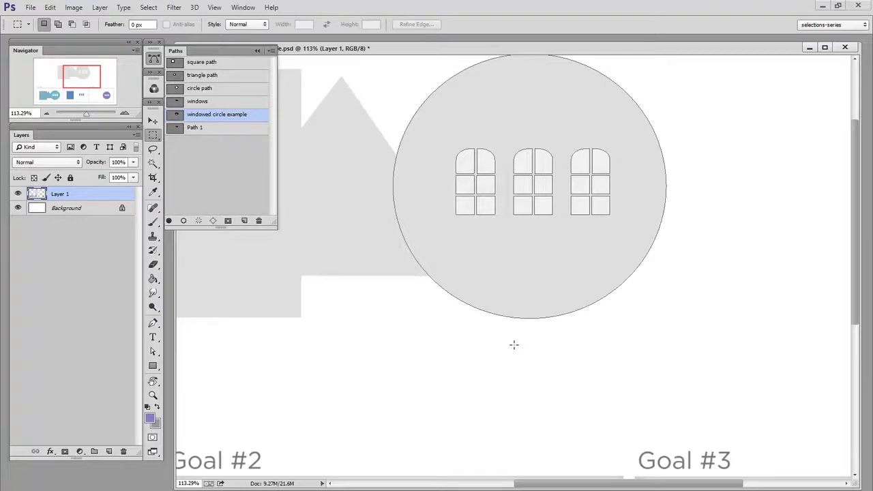
key("ctrl+space")
left_click_drag(630, 264, 574, 273)
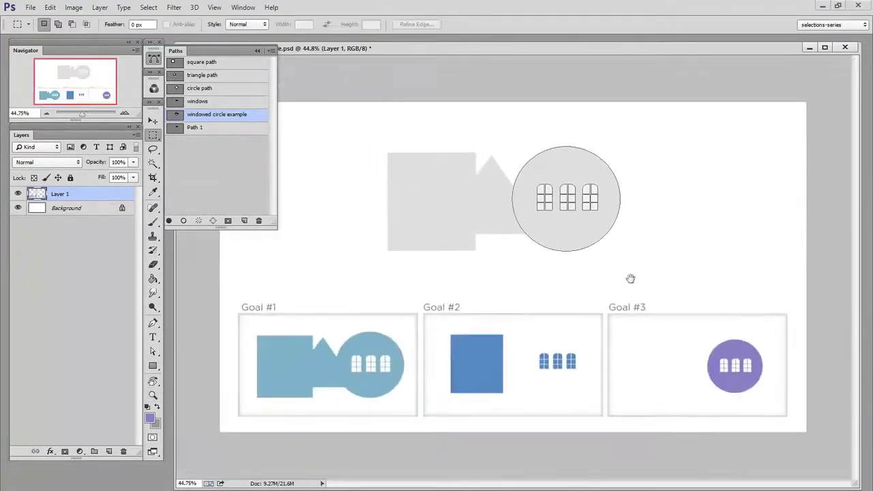
Load the circle, windows and square paths one after another as separate selections, ending with the circle path
left_click(176, 113, "ctrl")
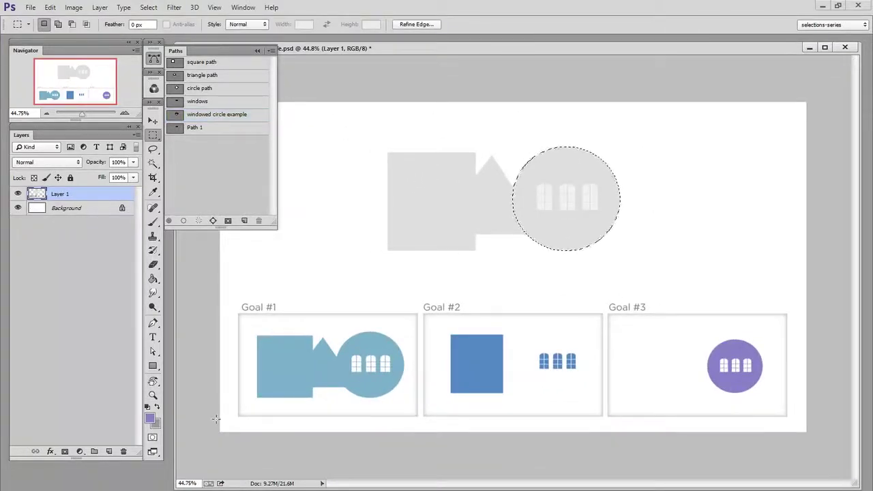
left_click(177, 101, "ctrl")
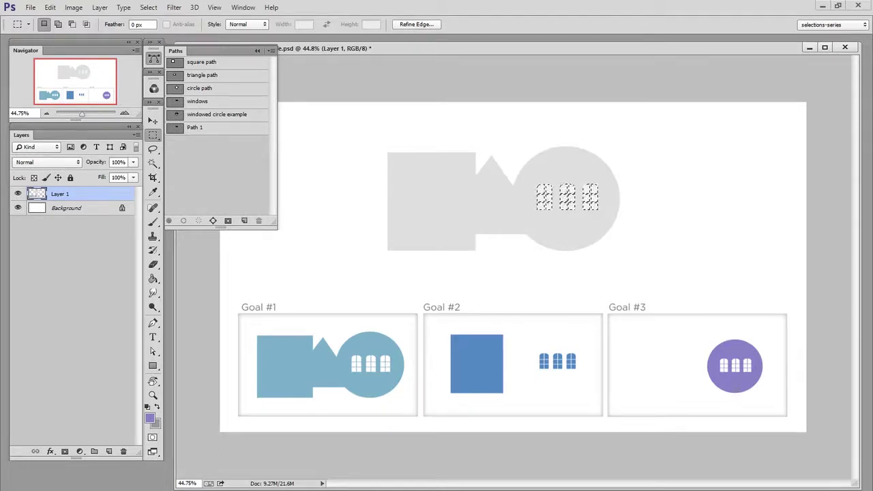
left_click(174, 62, "ctrl")
left_click(176, 88, "ctrl")
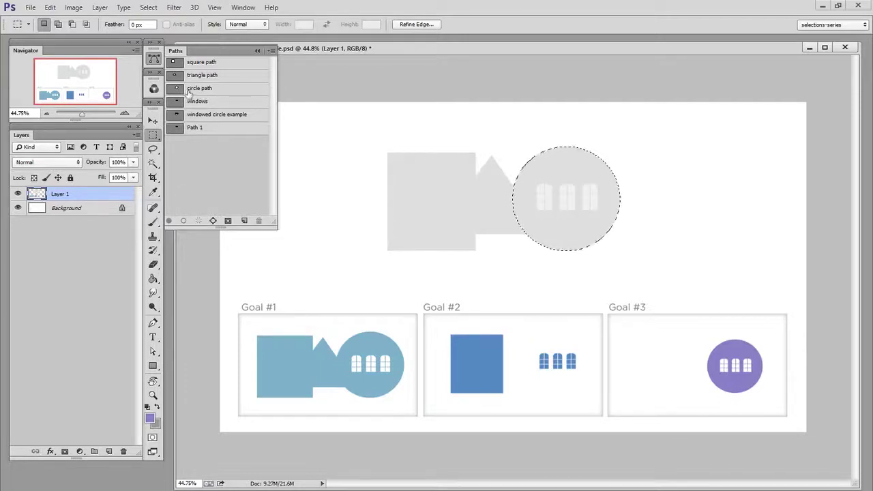
Subtract the windows path from the circle selection, and clear the selection
left_click(176, 102, "ctrl+alt")
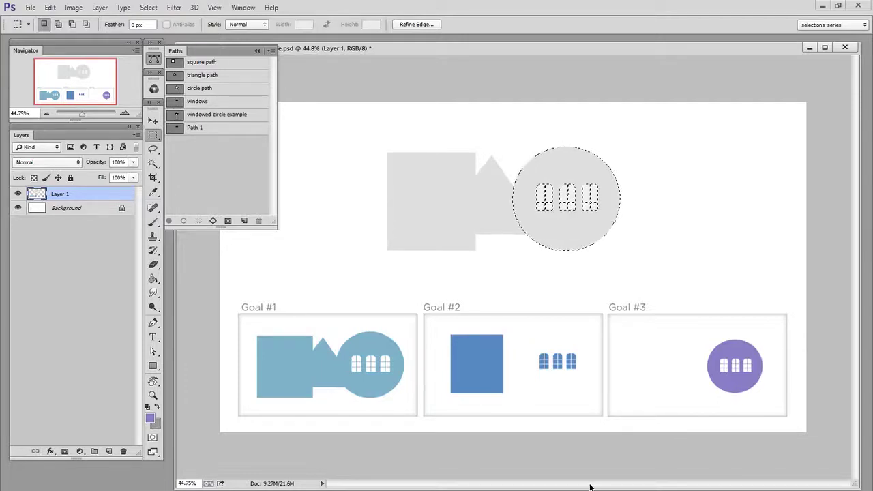
key("ctrl+d")
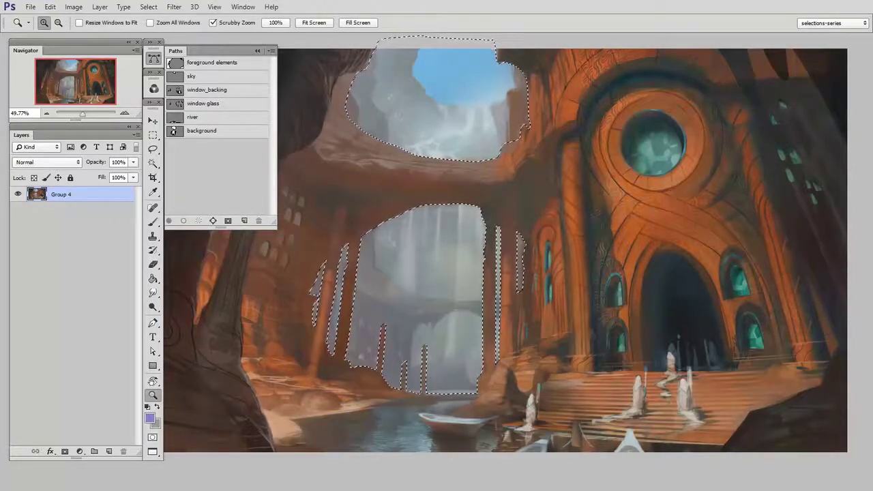
Invert the background selection in the cave painting, and subtract the foreground elements, river and window_backing paths from it
left_click(149, 9)
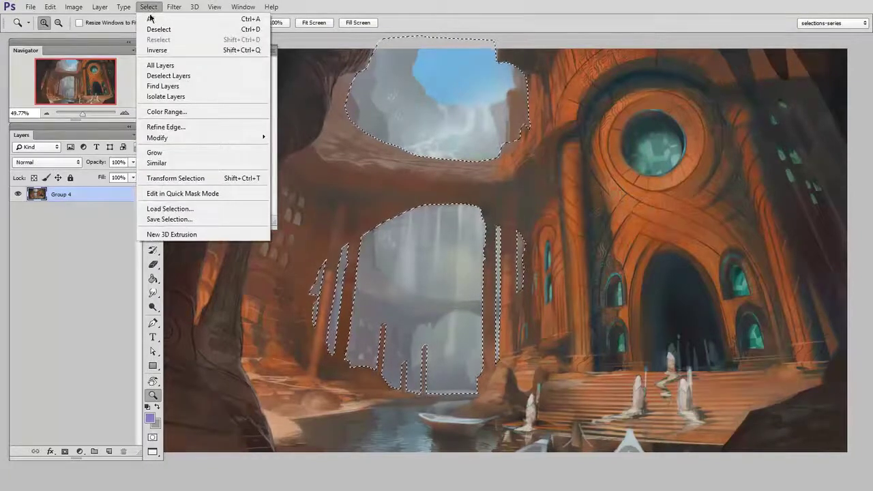
left_click(201, 50)
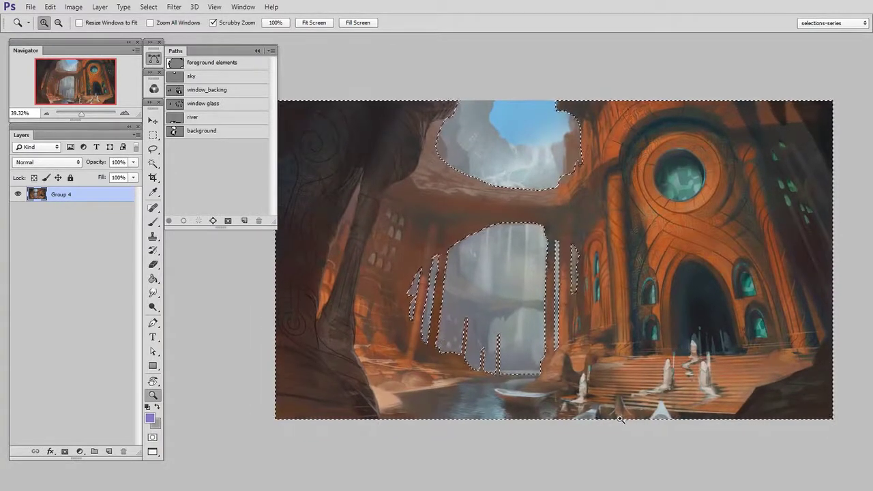
left_click(174, 67, "ctrl+alt")
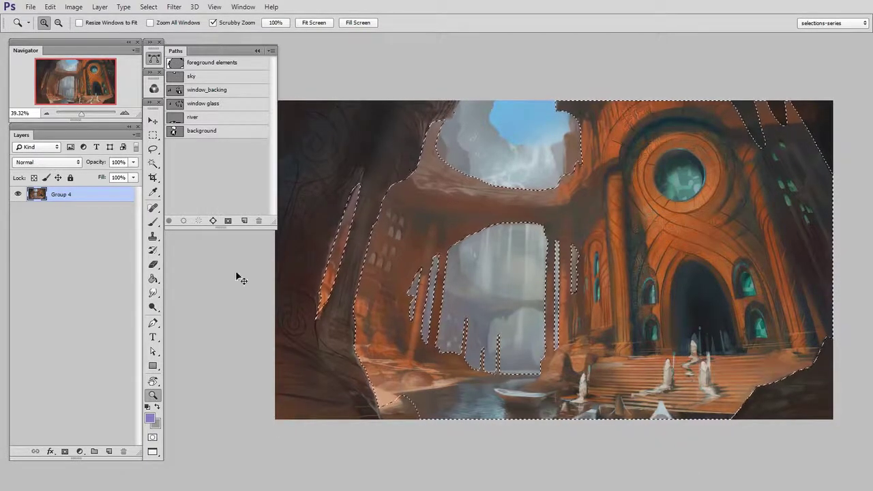
left_click(175, 120, "ctrl+alt")
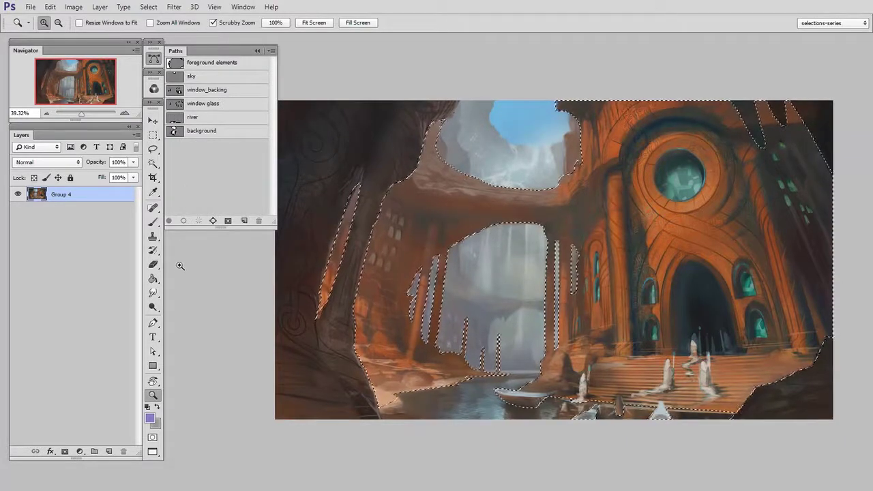
left_click(176, 102, "ctrl+shift")
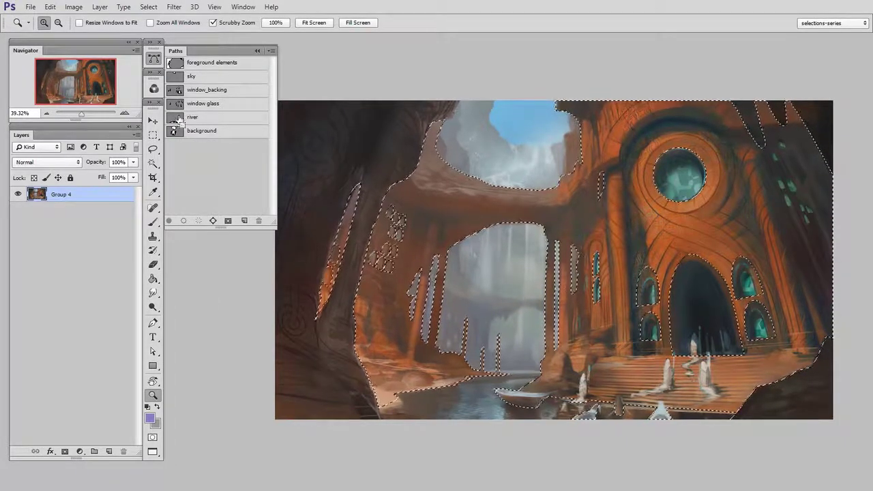
Create a layer group masked by the current selection, and add an empty layer inside it
left_click(96, 451)
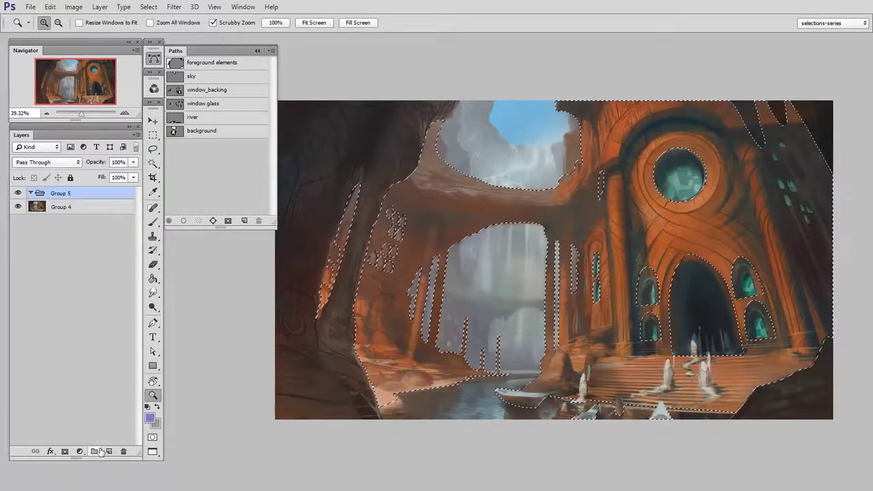
left_click(65, 451)
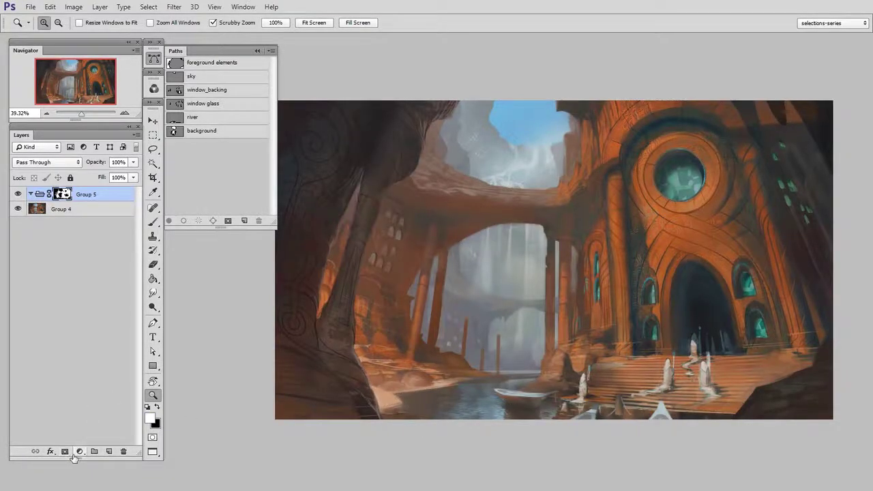
key("ctrl+alt+shift+n")
Paint across the masked building and rock area in light purple with a hard 314 px brush
key("b")
right_click(598, 252)
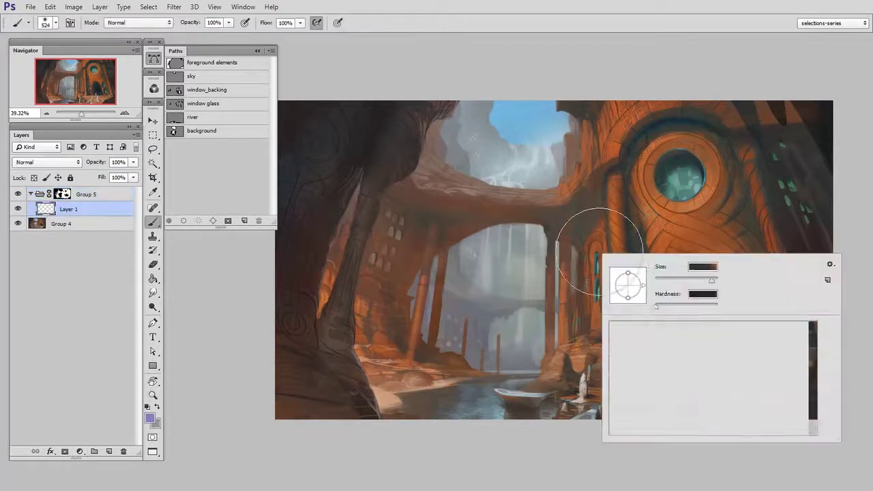
left_click(617, 331)
left_click_drag(551, 305, 554, 307)
key("n")
mouse_move(620, 259)
left_mouse_down()
mouse_move(630, 246)
mouse_move(604, 235)
left_mouse_up()
left_click(810, 224)
key("b")
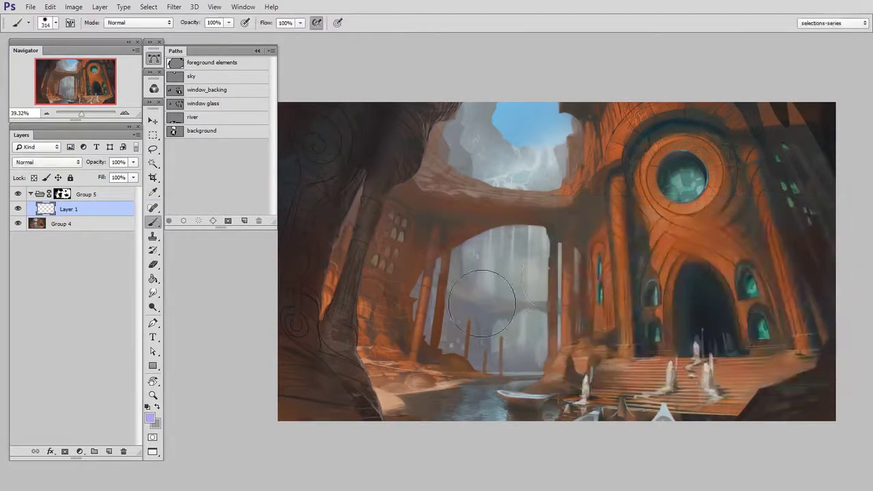
mouse_move(559, 272)
left_mouse_down()
mouse_move(791, 177)
mouse_move(715, 300)
mouse_move(696, 293)
mouse_move(750, 171)
mouse_move(350, 198)
mouse_move(382, 328)
mouse_move(471, 375)
mouse_move(780, 400)
mouse_move(764, 272)
mouse_move(797, 136)
mouse_move(614, 112)
mouse_move(821, 273)
mouse_move(750, 351)
left_mouse_up()
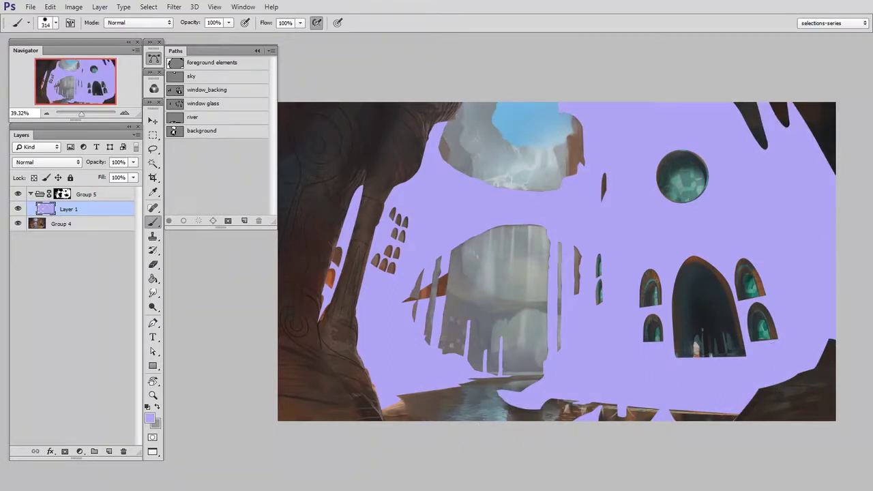
Delete the purple paint layer and remove the empty masked group above the painting
left_click(124, 451)
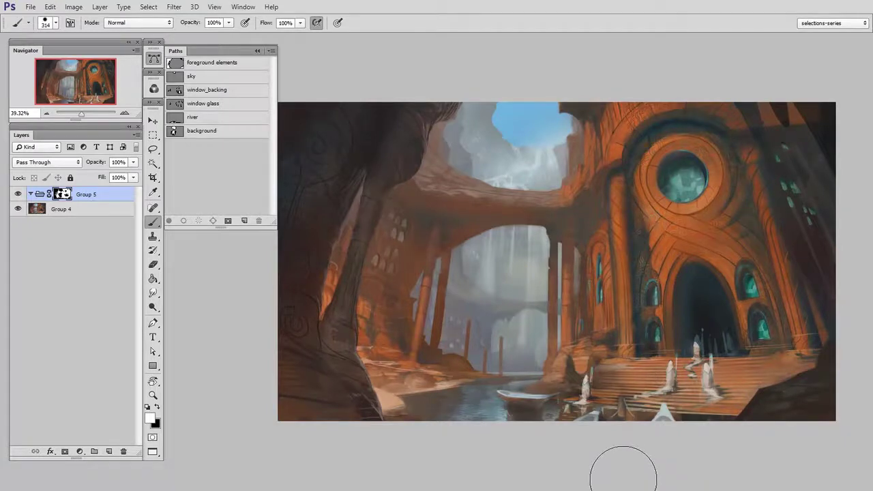
left_click_drag(599, 279, 448, 295)
key("z")
left_click_drag(588, 305, 678, 338)
key("b")
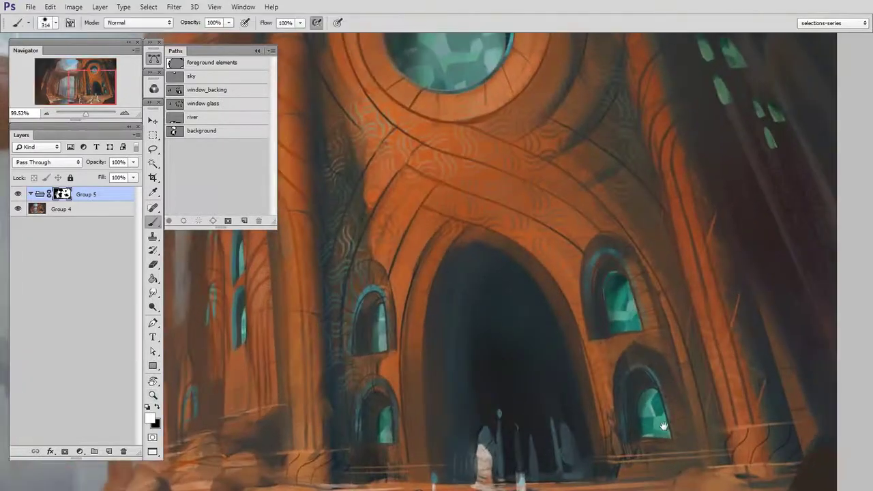
left_click_drag(664, 427, 673, 405)
key("ctrl+alt+shift+n")
key("ctrl+shift+e")
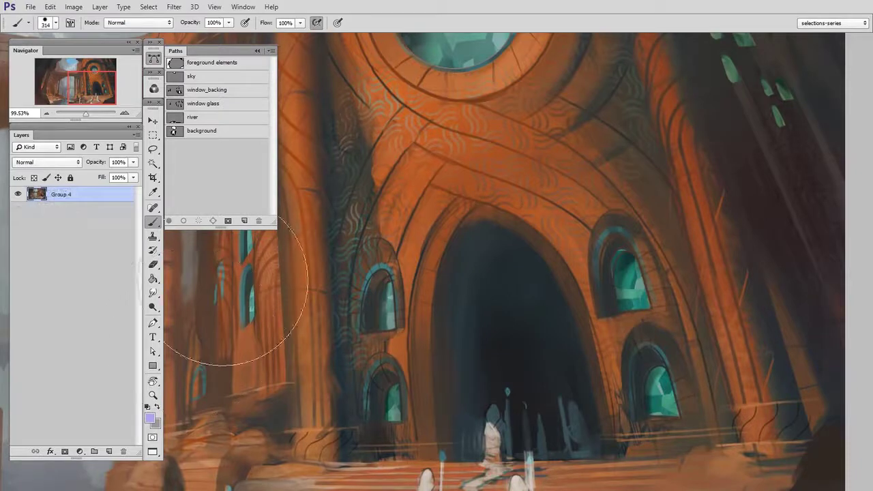
Select the window_backing path minus the window glass path, and create a group masked by it with a new layer inside
left_click(176, 92, "ctrl")
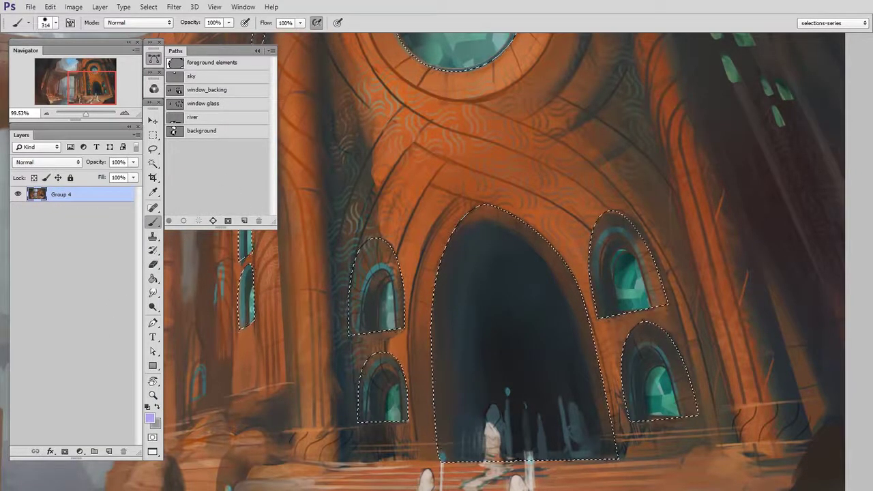
left_click(176, 103, "ctrl+alt")
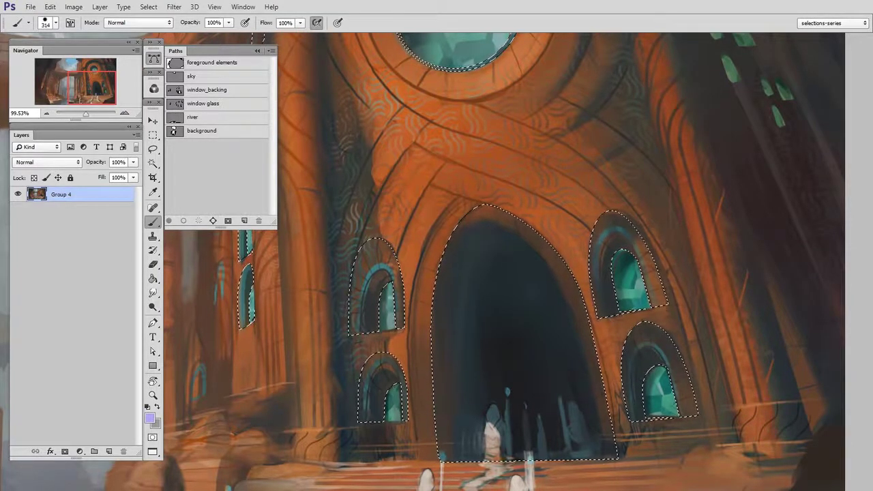
left_click(94, 451)
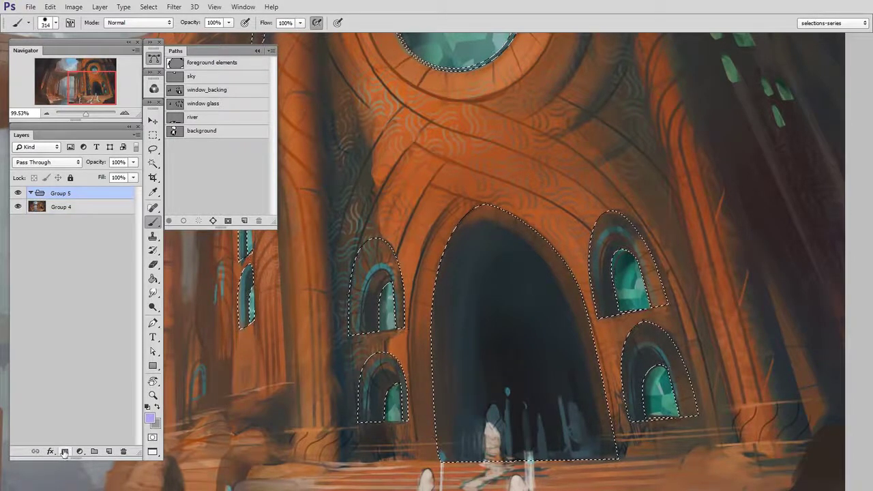
left_click(65, 452)
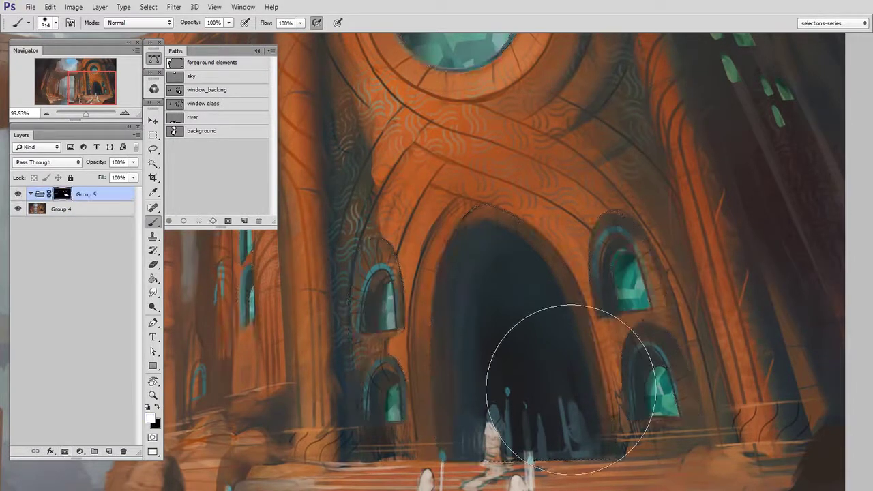
key("ctrl+alt+shift+n")
Paint the frames of the four small arched windows beside the doorway purple with 167 px and 113 px brushes
left_click_drag(599, 319, 565, 316)
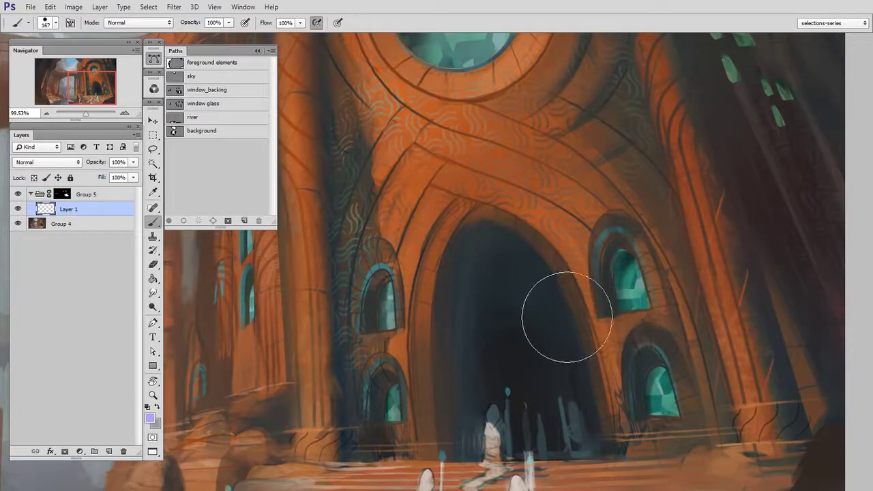
mouse_move(642, 196)
left_mouse_down()
mouse_move(634, 229)
mouse_move(672, 294)
mouse_move(676, 370)
mouse_move(653, 396)
left_mouse_up()
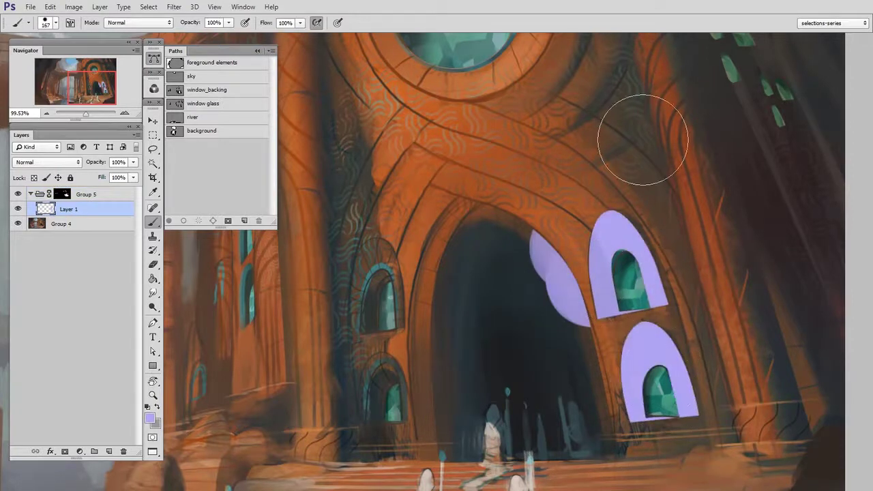
left_click_drag(487, 240, 542, 241)
left_click_drag(427, 243, 402, 241)
mouse_move(426, 259)
left_mouse_down()
mouse_move(425, 289)
mouse_move(431, 249)
left_mouse_up()
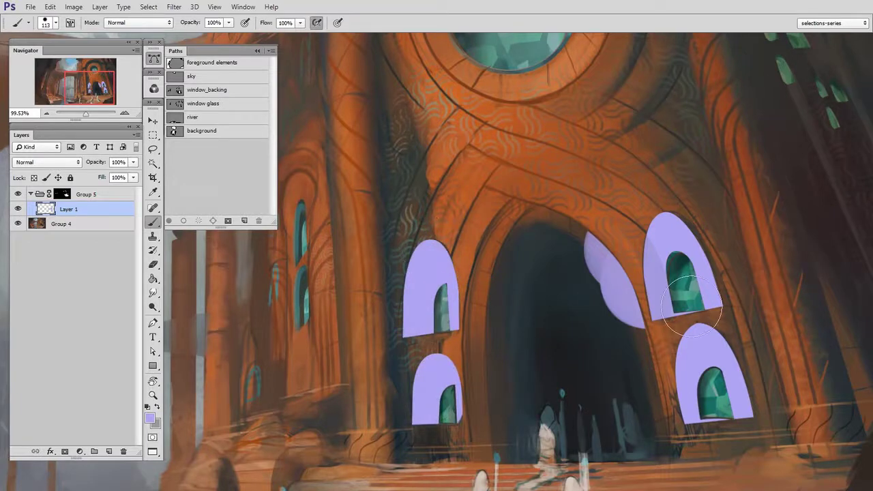
Paint the large arched doorway and the round window's frame purple with the 113 px brush
mouse_move(542, 234)
left_mouse_down()
mouse_move(515, 378)
mouse_move(600, 421)
mouse_move(614, 406)
mouse_move(520, 435)
left_mouse_up()
mouse_move(590, 177)
left_mouse_down()
mouse_move(608, 292)
mouse_move(619, 321)
left_mouse_up()
mouse_move(485, 147)
left_mouse_down()
mouse_move(594, 61)
mouse_move(604, 181)
mouse_move(576, 249)
left_mouse_up()
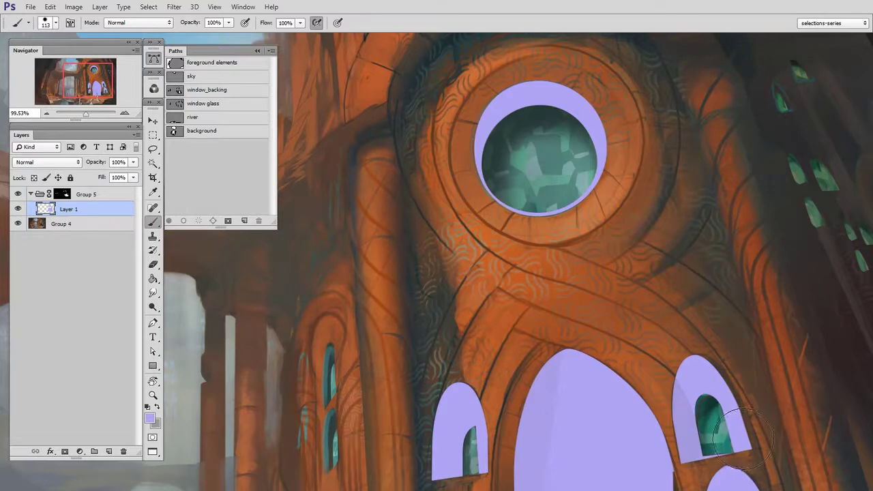
key("ctrl+space")
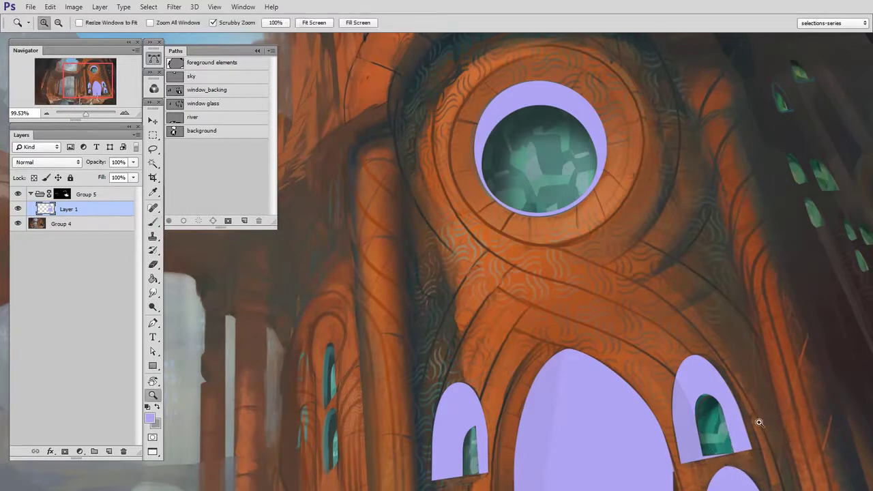
mouse_move(758, 421)
left_mouse_down()
mouse_move(641, 423)
mouse_move(645, 356)
left_mouse_up()
key("space")
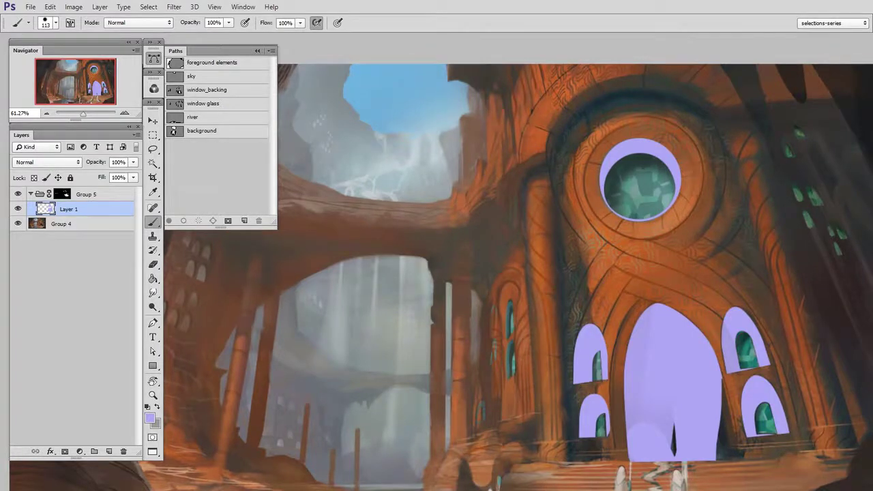
Add a second layer in the masked group, and prepare a soft brush with a darkened colour sampled near the distant small windows
left_click_drag(314, 340, 566, 354)
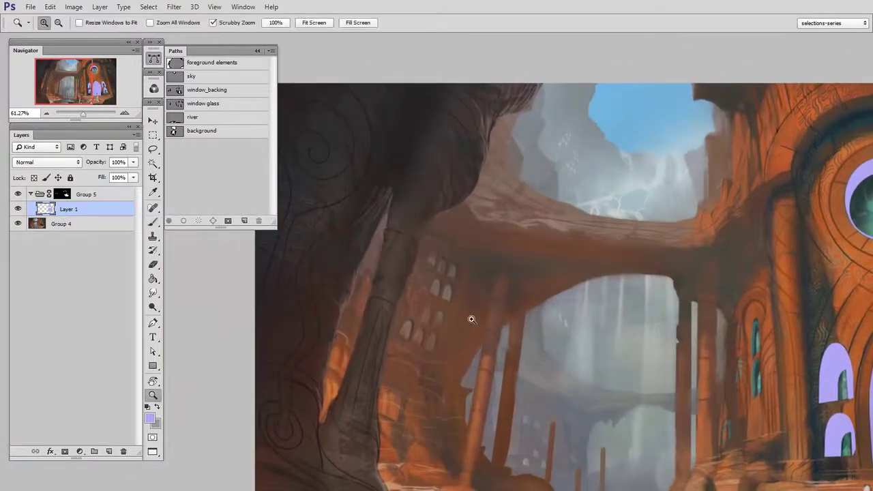
left_click_drag(468, 318, 516, 328)
key("b")
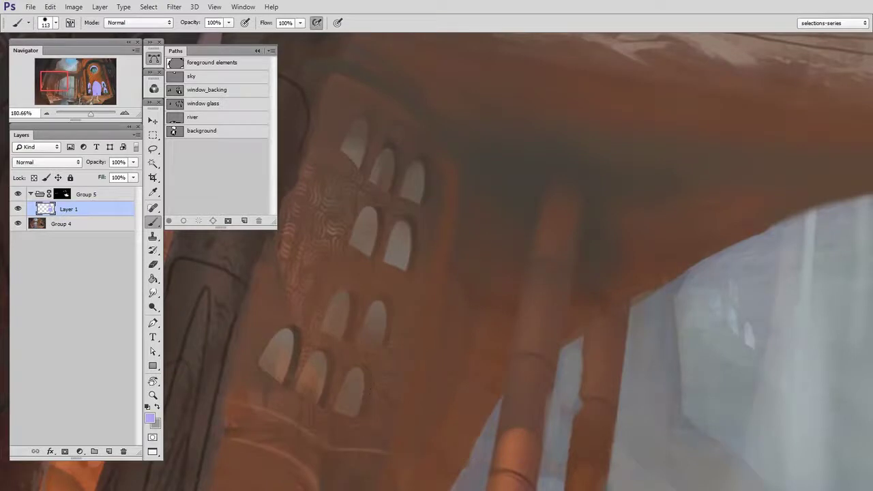
key("ctrl+shift+alt+n")
left_click(512, 180, "alt")
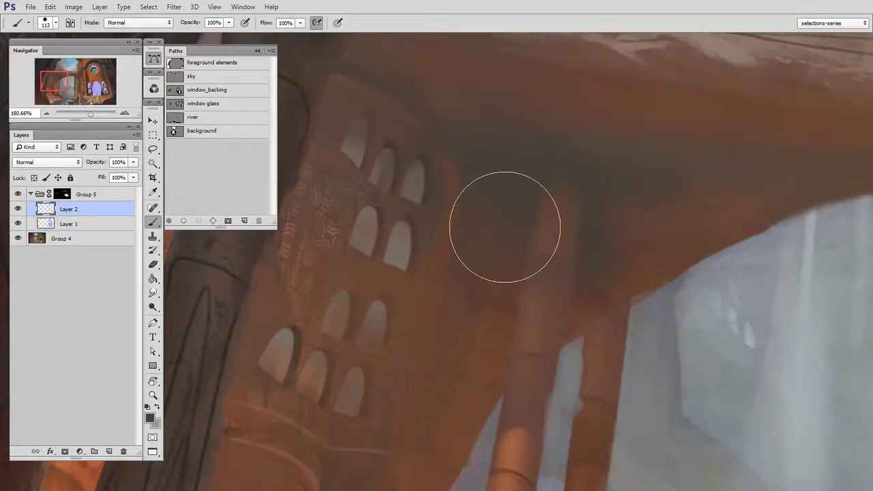
right_click(505, 226)
left_click(562, 306)
left_click(432, 308)
key("n")
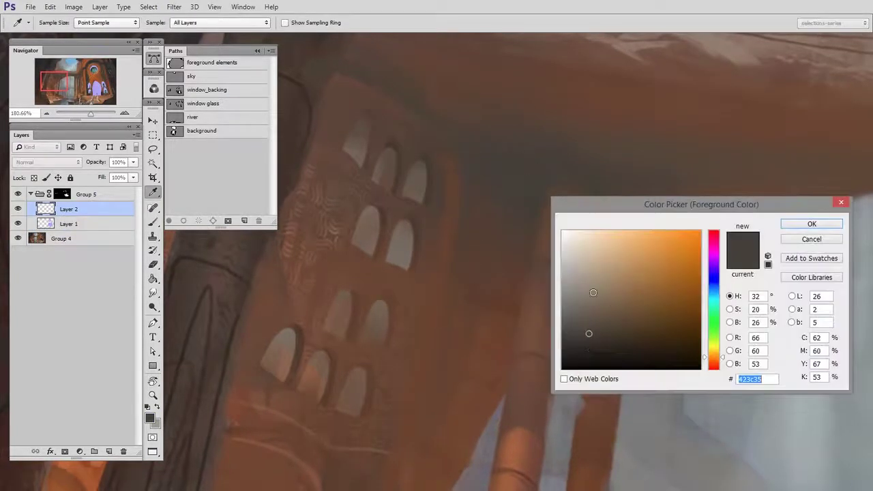
left_click(589, 346)
left_click(811, 225)
Paint dark inner edges around the small arched windows on the distant wall with a 146 px brush
mouse_move(417, 241)
left_mouse_down()
mouse_move(470, 234)
mouse_move(453, 236)
left_mouse_up()
mouse_move(389, 151)
left_mouse_down()
mouse_move(363, 176)
mouse_move(403, 276)
mouse_move(374, 262)
mouse_move(377, 339)
mouse_move(346, 402)
mouse_move(321, 255)
mouse_move(380, 415)
left_mouse_up()
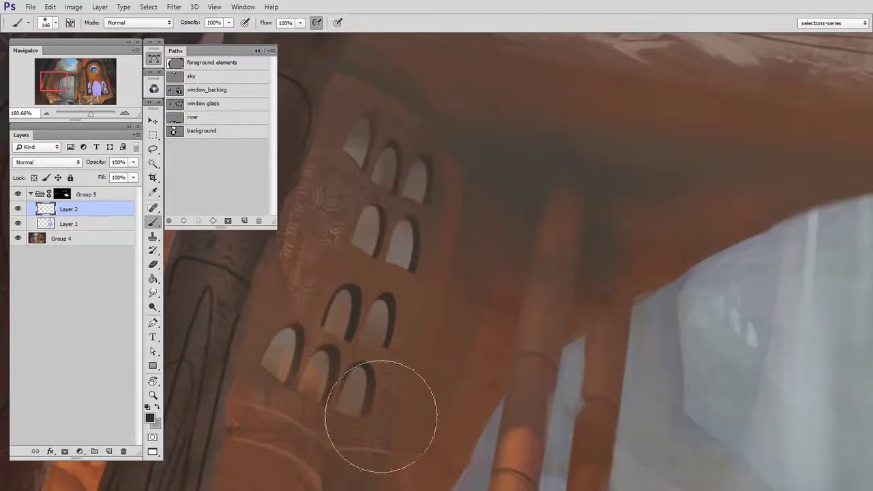
left_click(467, 337, "ctrl")
left_click_drag(464, 338, 613, 361)
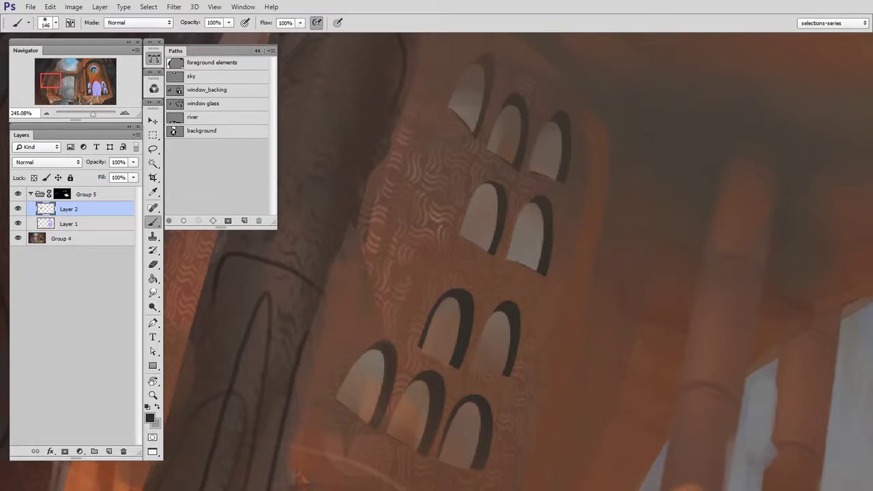
Delete the masked group together with both of its painted layers
key("z")
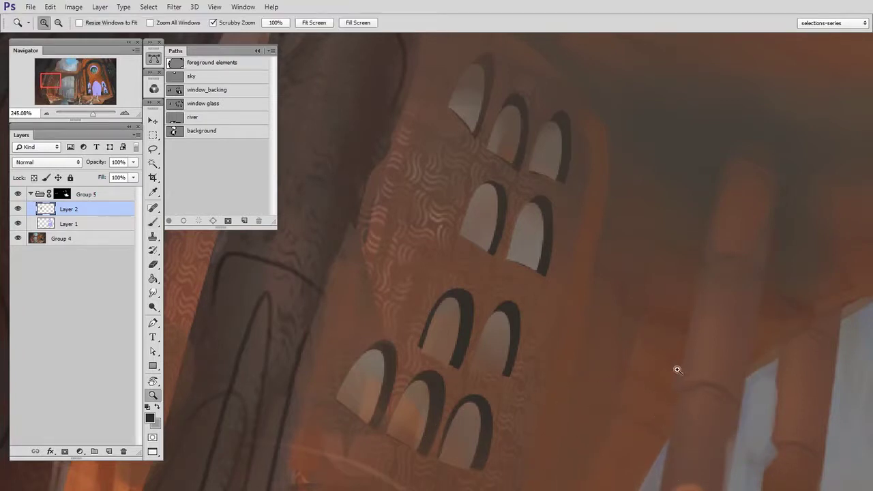
mouse_move(676, 366)
left_mouse_down()
mouse_move(593, 381)
mouse_move(484, 368)
mouse_move(459, 383)
left_mouse_up()
key("b")
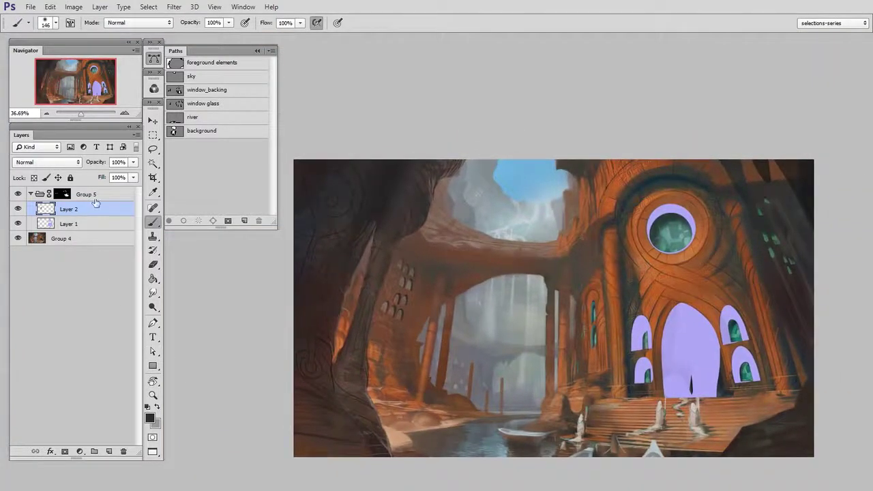
left_click_drag(95, 195, 127, 455)
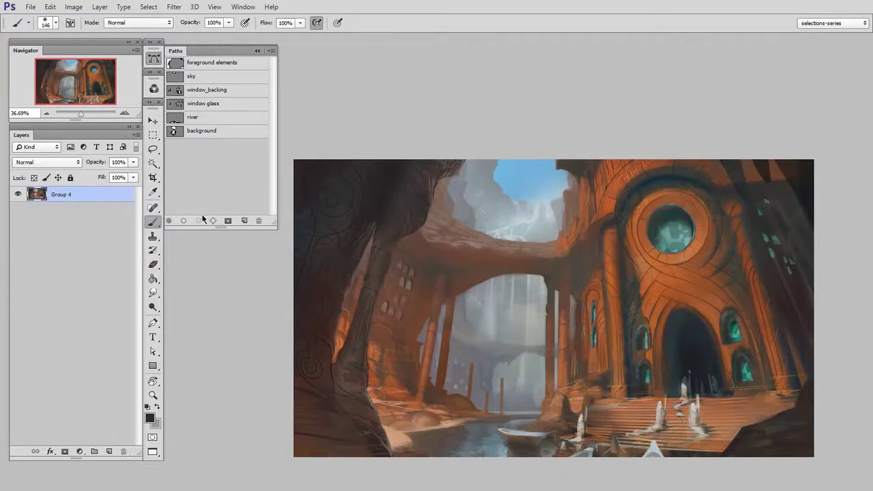
Load the window glass path as a selection, and brighten it using a Levels adjustment with midtones 1.26 and white input 167
left_click(175, 106, "ctrl")
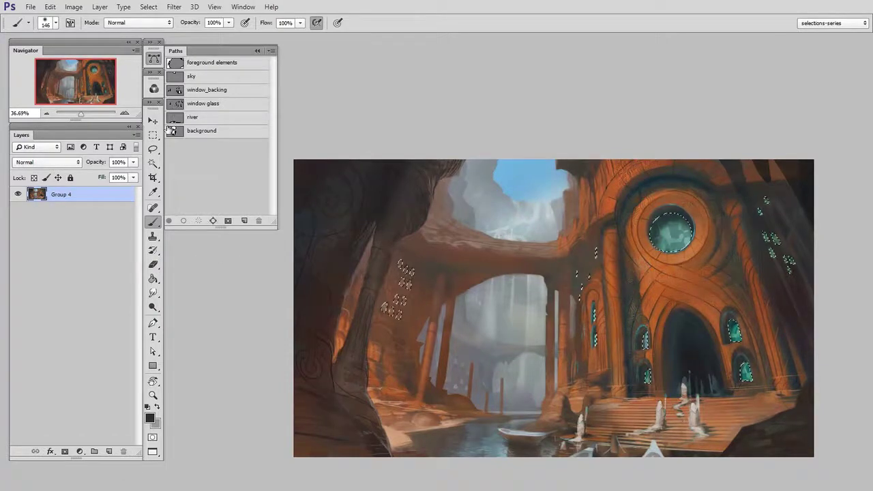
left_click(81, 451)
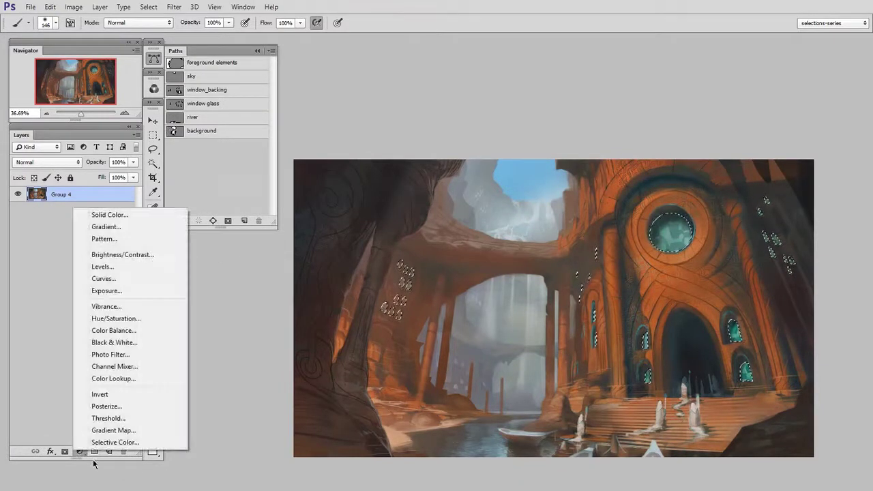
left_click(135, 267)
left_click_drag(341, 362, 294, 363)
left_click_drag(296, 254, 197, 258)
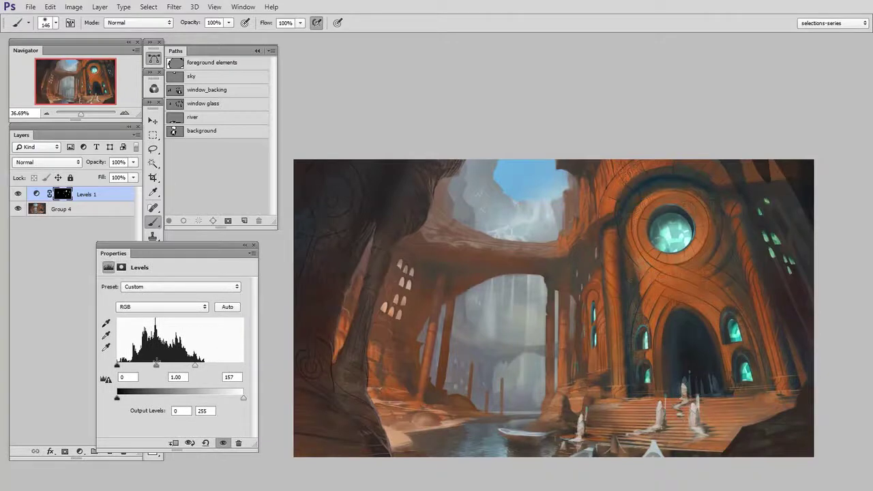
left_click_drag(156, 365, 199, 370)
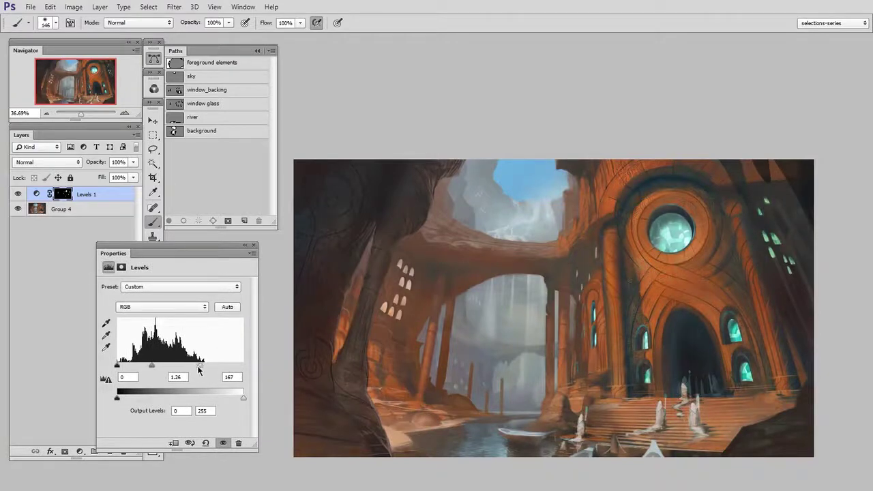